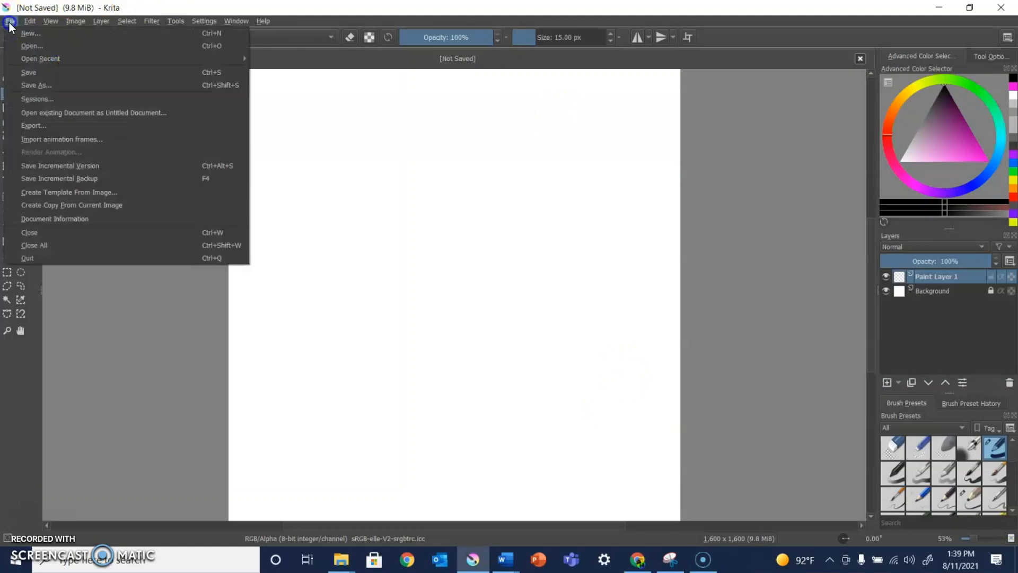
- Save the drawing as a Krita document named "color and shape" in the Teacher Examples folder, replacing the existing file
{"action": "left_click", "coordinate": [39, 77]}
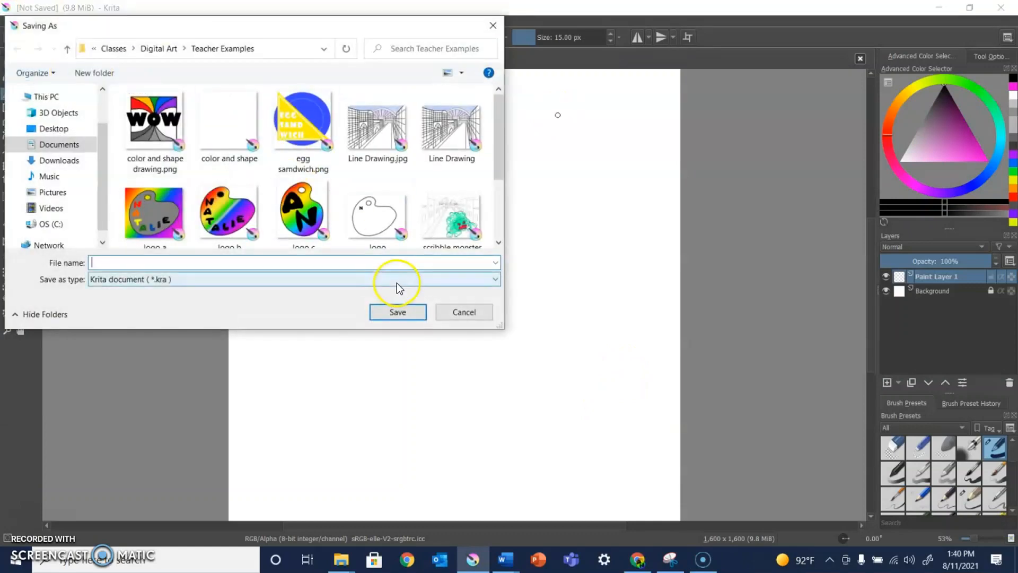
{"action": "type", "text": "col"}
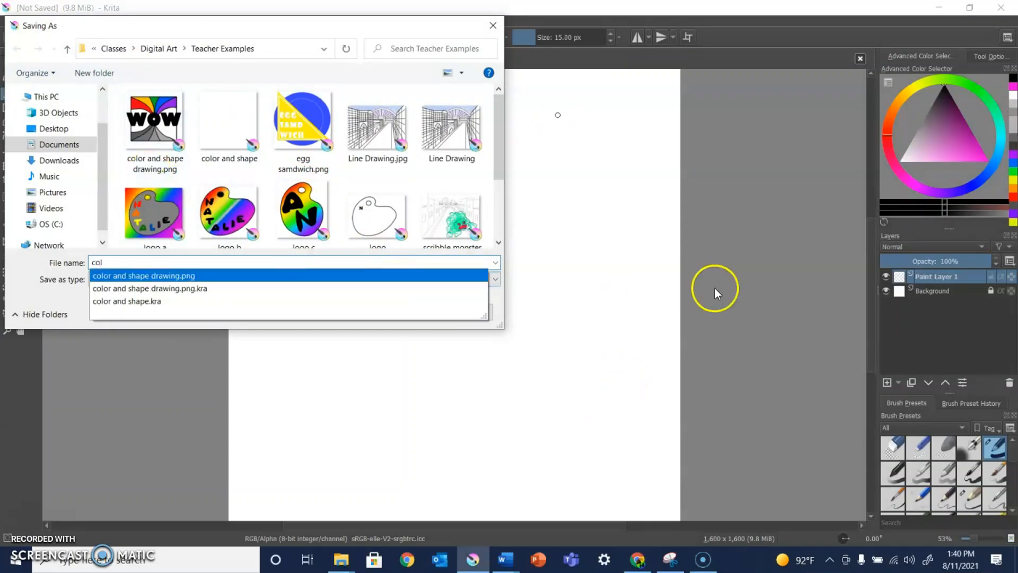
{"action": "type", "text": "or and shape"}
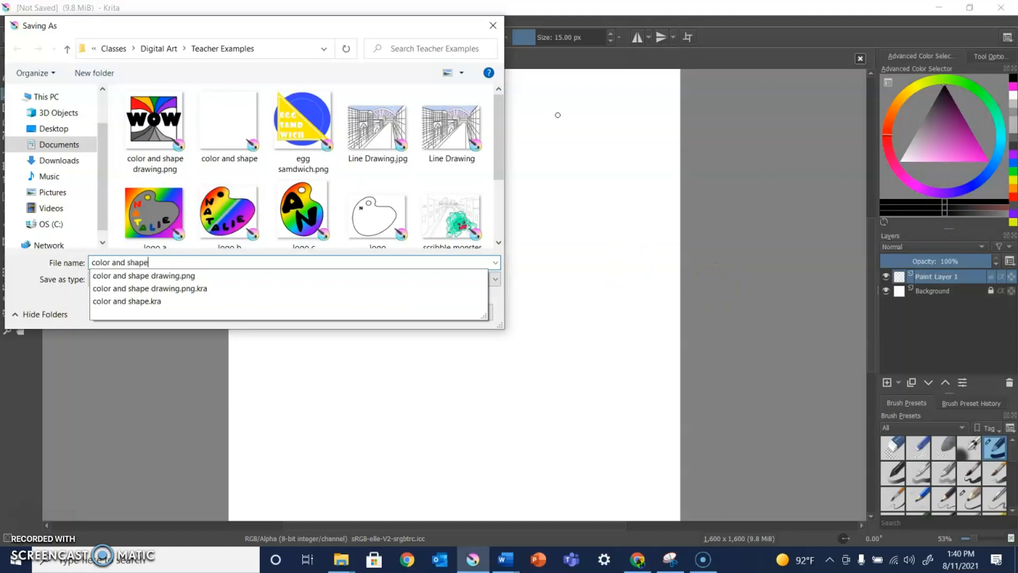
{"action": "left_click", "coordinate": [642, 280]}
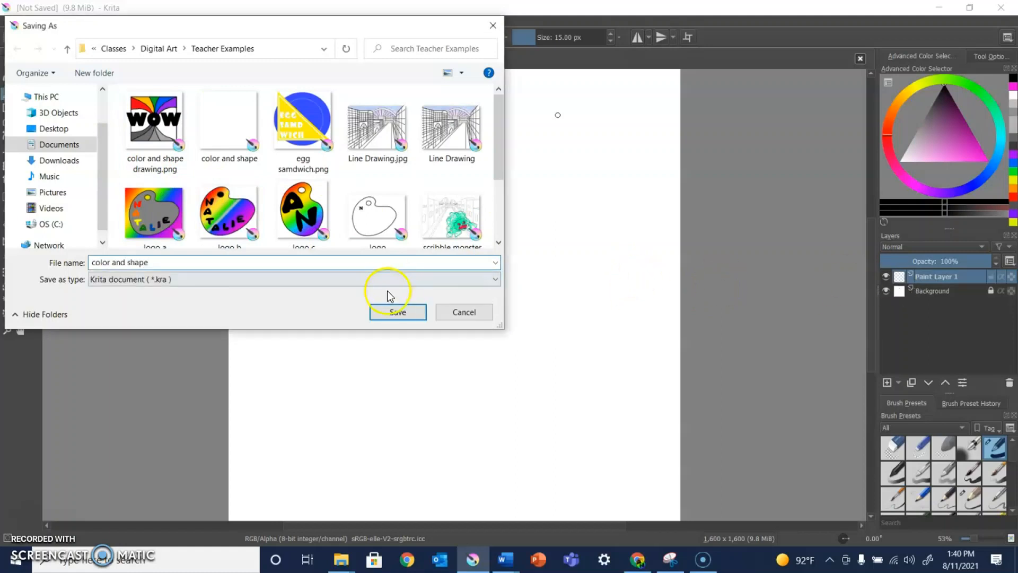
{"action": "left_click", "coordinate": [397, 312]}
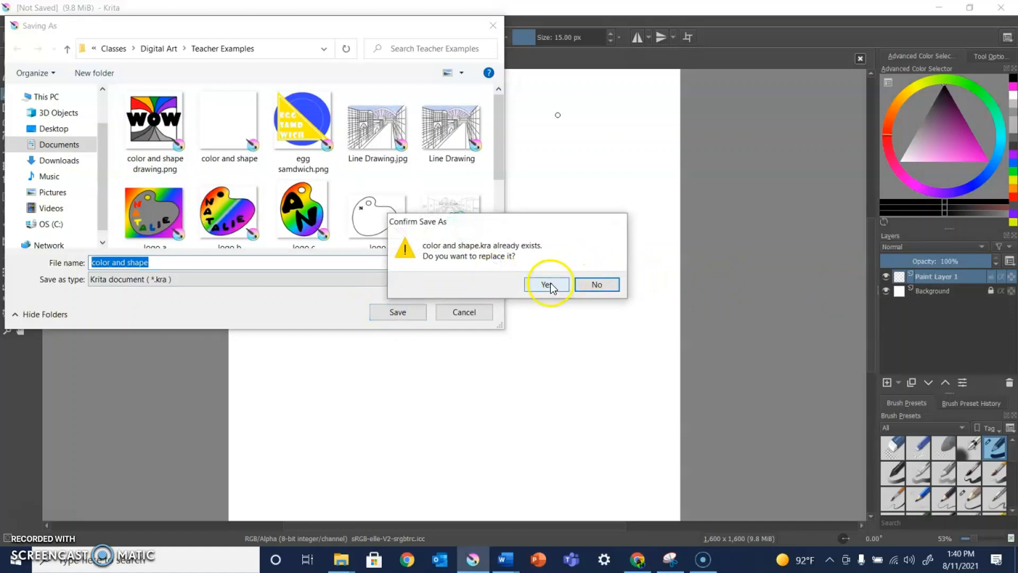
{"action": "left_click", "coordinate": [547, 284]}
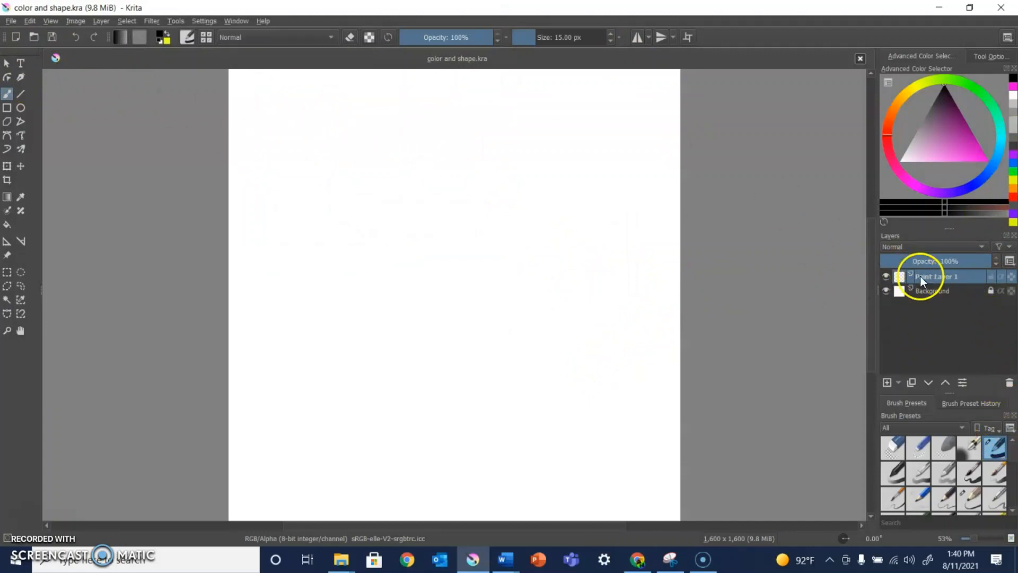
- Add a vector layer above Paint Layer 1 and draw a large black-outlined rectangle on it
{"action": "left_click", "coordinate": [899, 382]}
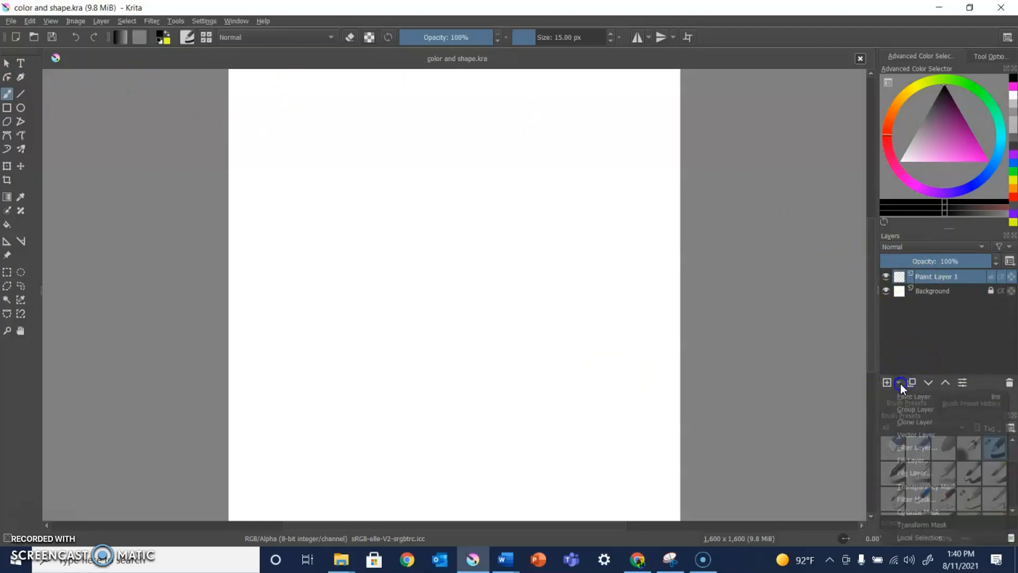
{"action": "left_click", "coordinate": [912, 434]}
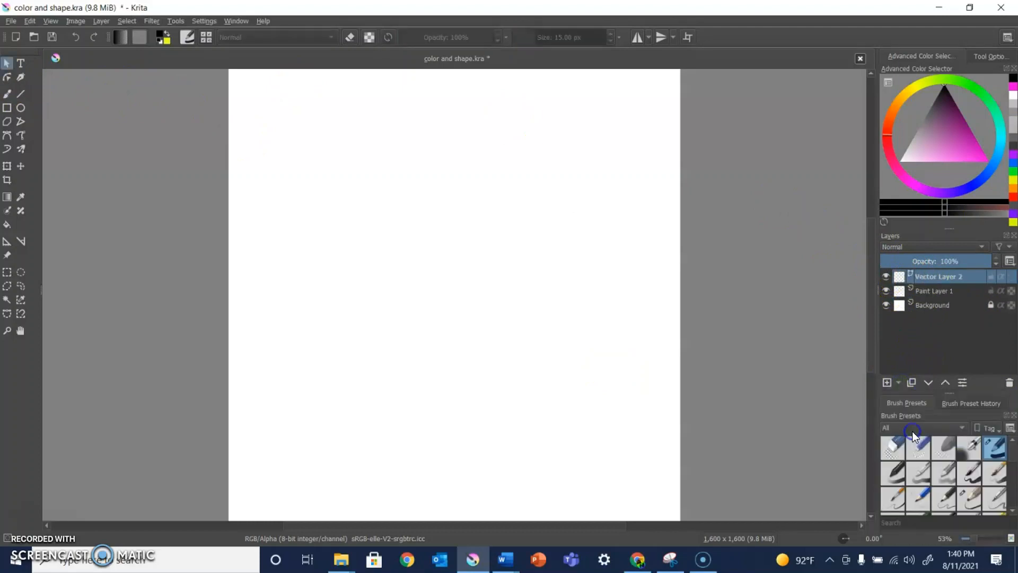
{"action": "left_click", "coordinate": [7, 108]}
{"action": "left_click_drag", "start_coordinate": [287, 137], "coordinate": [636, 432]}
- Select the rectangle and shift it slightly so it sits centred across the width of the canvas
{"action": "left_click", "coordinate": [6, 63]}
{"action": "left_click", "coordinate": [427, 279]}
{"action": "mouse_move", "coordinate": [484, 281]}
{"action": "left_mouse_down"}
{"action": "mouse_move", "coordinate": [468, 275]}
{"action": "mouse_move", "coordinate": [479, 280]}
{"action": "left_mouse_up"}
{"action": "left_click", "coordinate": [731, 345]}
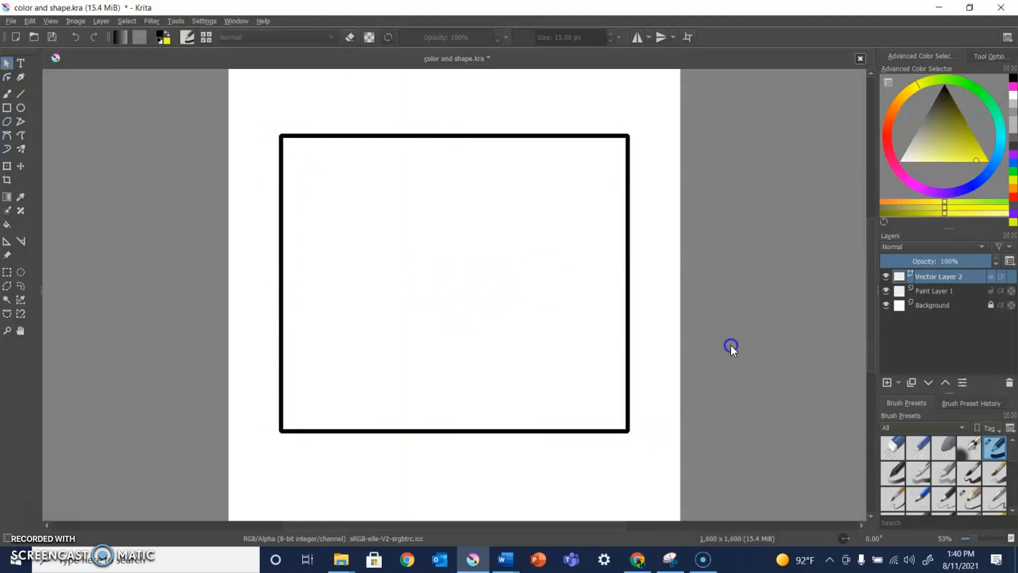
- Add another vector layer on top and place a text box inside the rectangle
{"action": "left_click", "coordinate": [898, 383]}
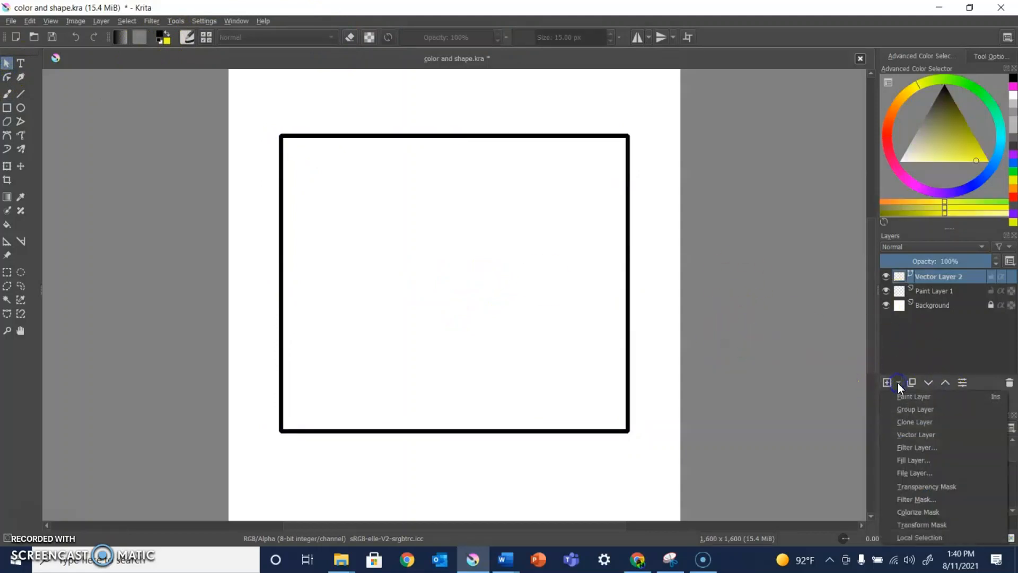
{"action": "left_click", "coordinate": [913, 433]}
{"action": "left_click", "coordinate": [1013, 78]}
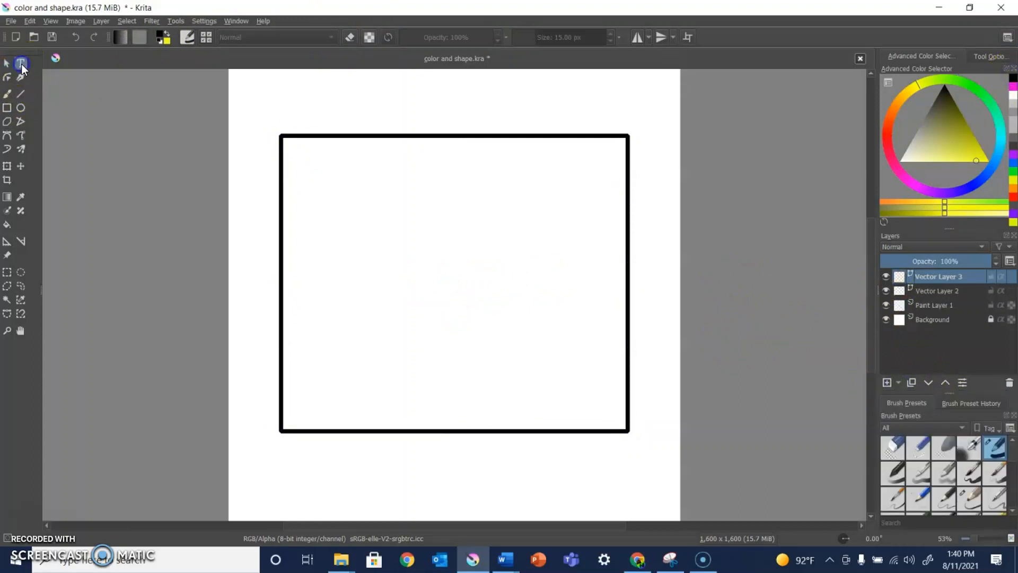
{"action": "left_click_drag", "start_coordinate": [317, 241], "coordinate": [583, 340]}
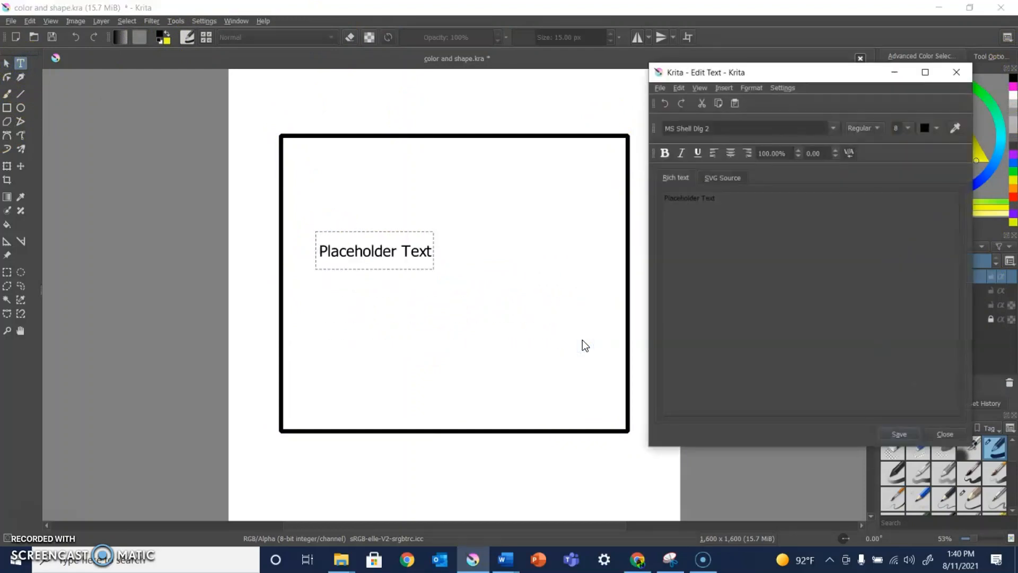
- Replace the placeholder text with WOW and format it in Cooper Black at size 72
{"action": "left_click_drag", "start_coordinate": [757, 210], "coordinate": [434, 161]}
{"action": "left_click", "coordinate": [834, 129]}
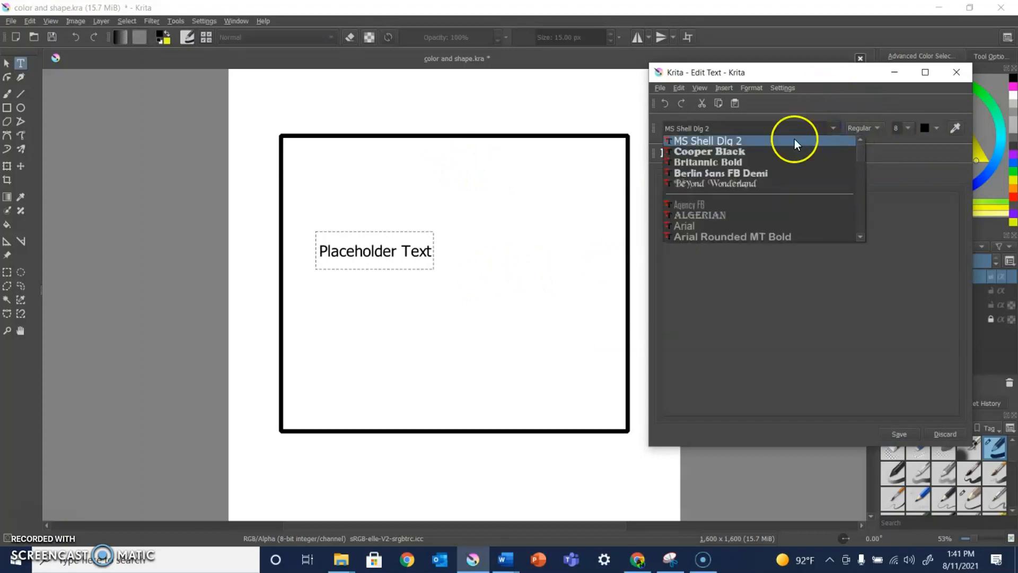
{"action": "left_click", "coordinate": [748, 153]}
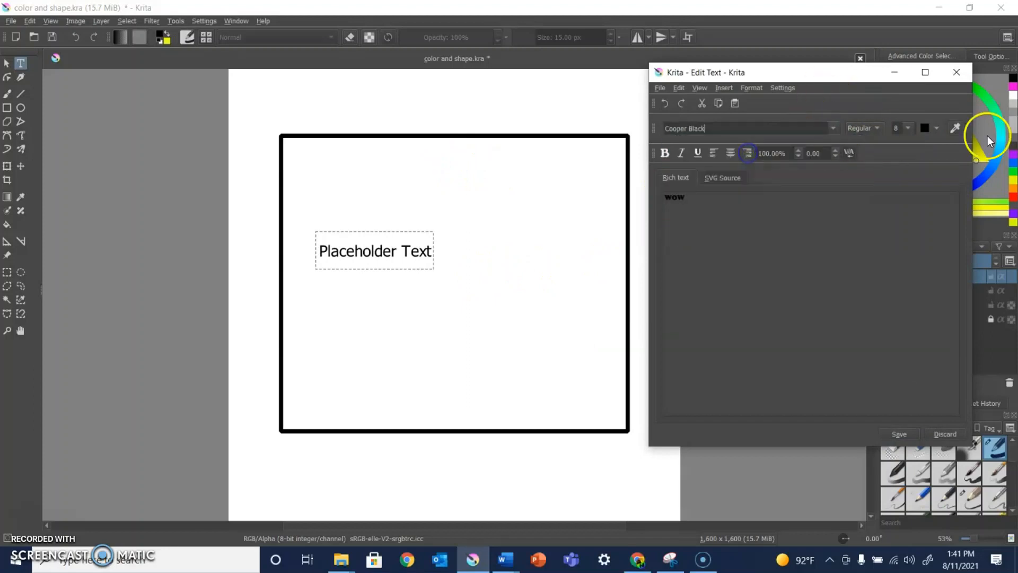
{"action": "left_click", "coordinate": [909, 129]}
{"action": "scroll", "coordinate": [913, 178], "scroll_direction": "down", "scroll_amount": 3}
{"action": "left_click", "coordinate": [902, 214]}
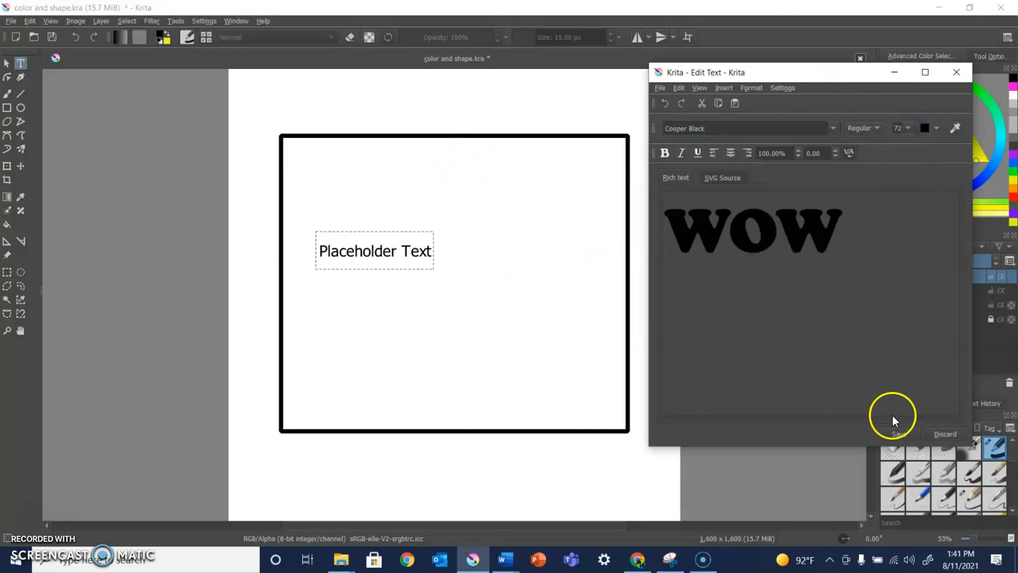
- Save the edited text and move the word to the middle of the rectangle
{"action": "left_click", "coordinate": [894, 433]}
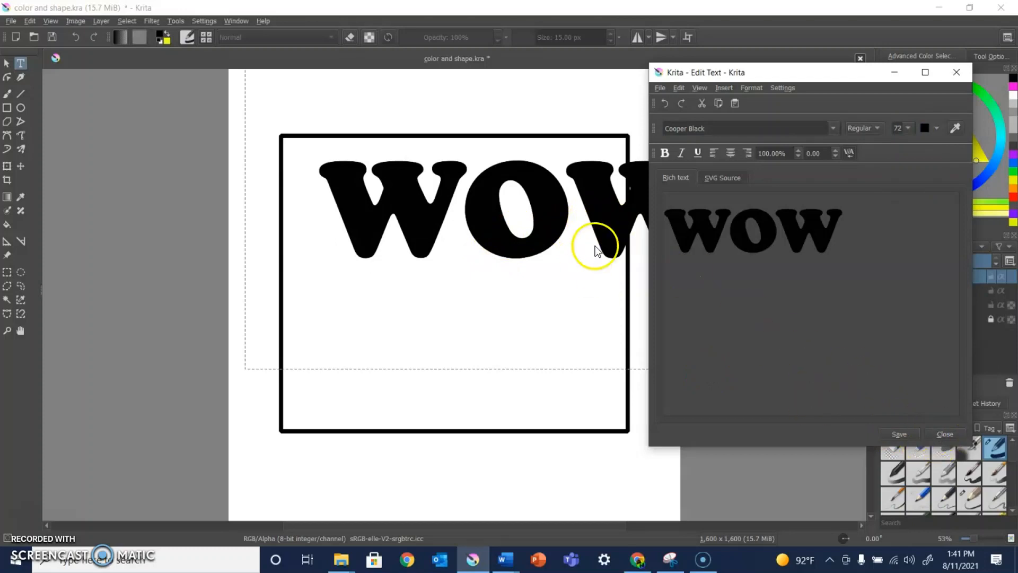
{"action": "left_click", "coordinate": [945, 434]}
{"action": "left_click_drag", "start_coordinate": [624, 215], "coordinate": [556, 313]}
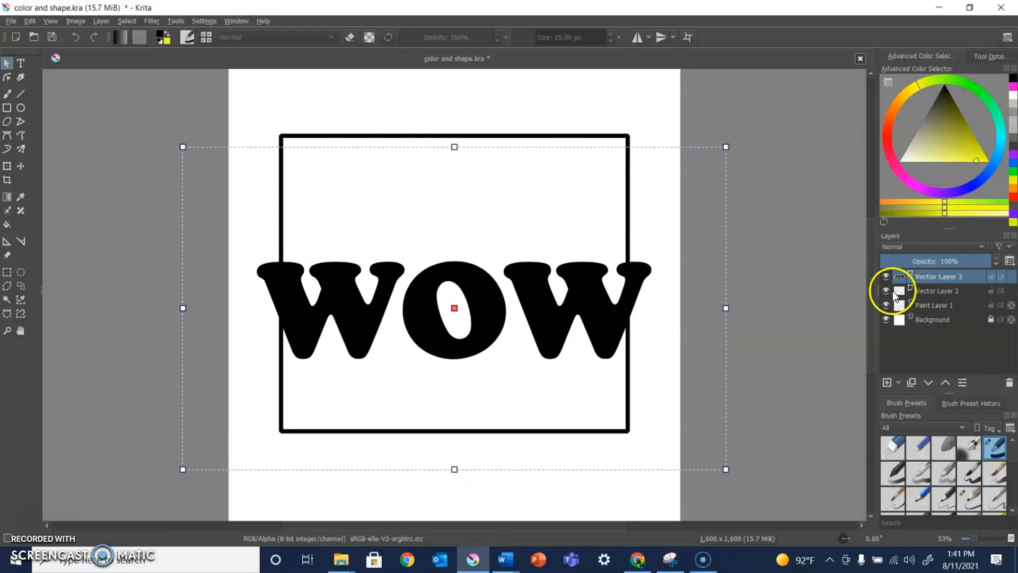
- On Vector Layer 2, stretch the rectangle's top edge slightly upward to make it taller
{"action": "left_click", "coordinate": [896, 293]}
{"action": "left_click", "coordinate": [511, 163]}
{"action": "left_click_drag", "start_coordinate": [456, 137], "coordinate": [460, 126]}
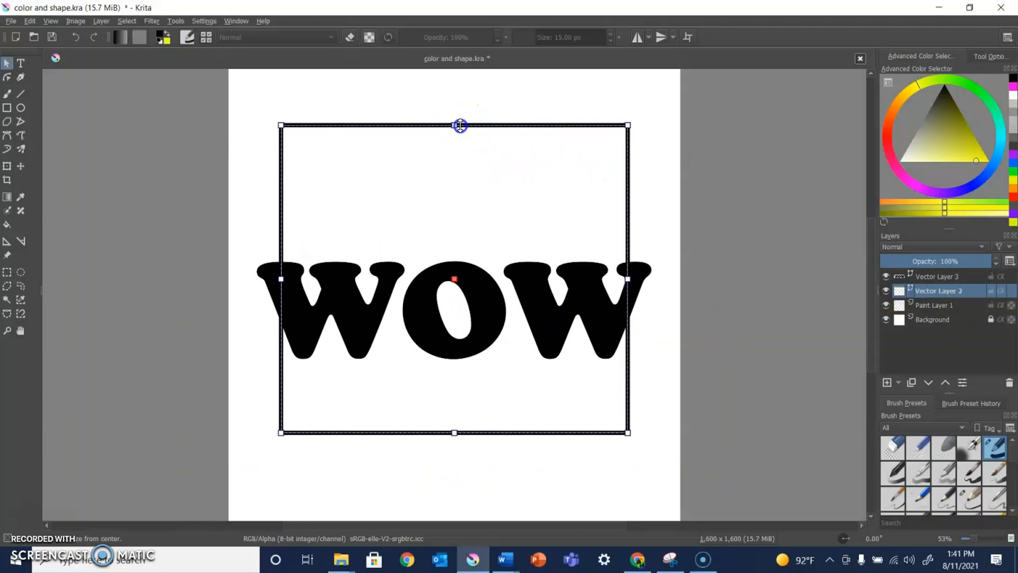
{"action": "left_click", "coordinate": [798, 426]}
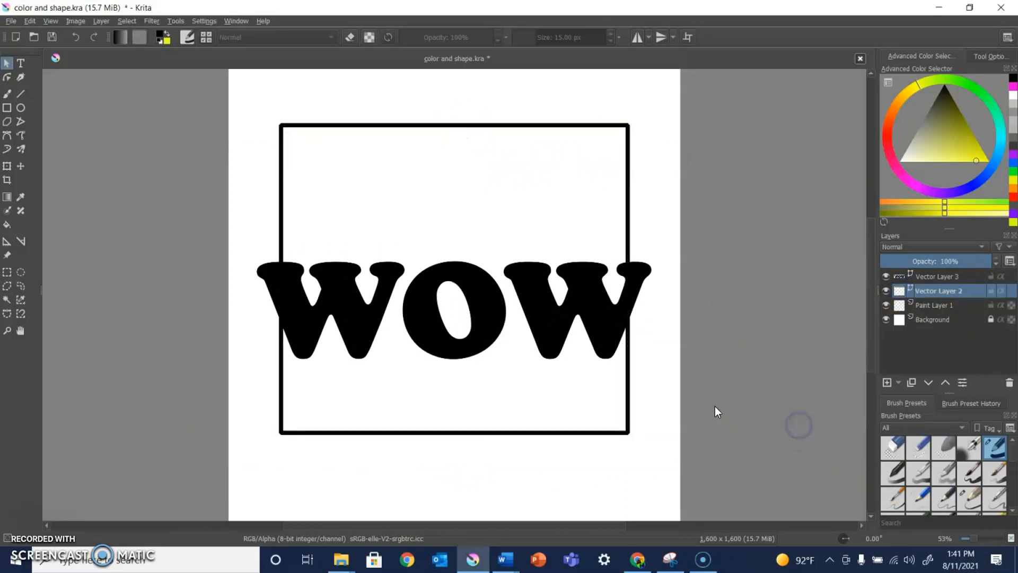
{"action": "left_click", "coordinate": [899, 275]}
{"action": "left_click", "coordinate": [472, 319]}
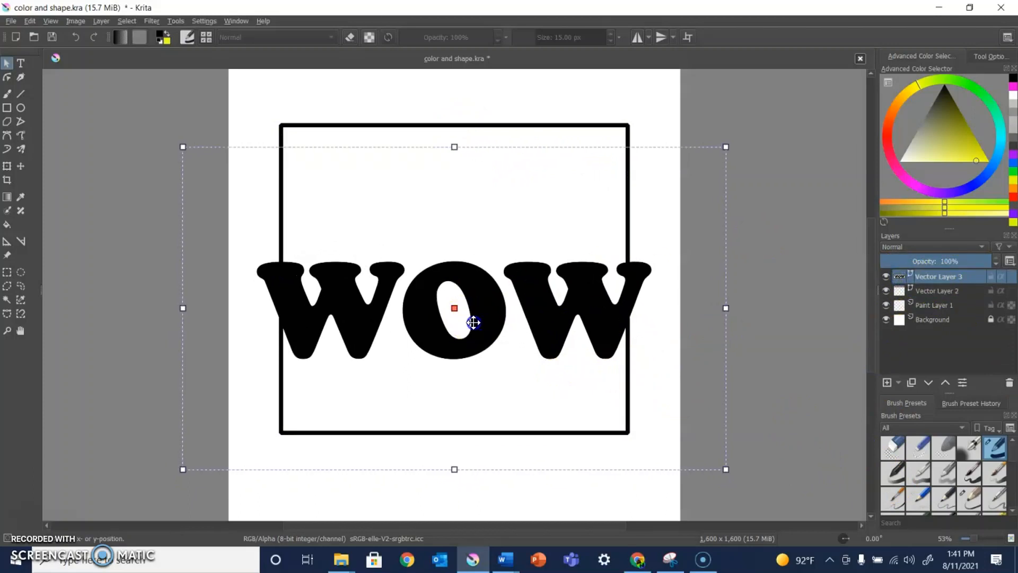
{"action": "left_click", "coordinate": [580, 493]}
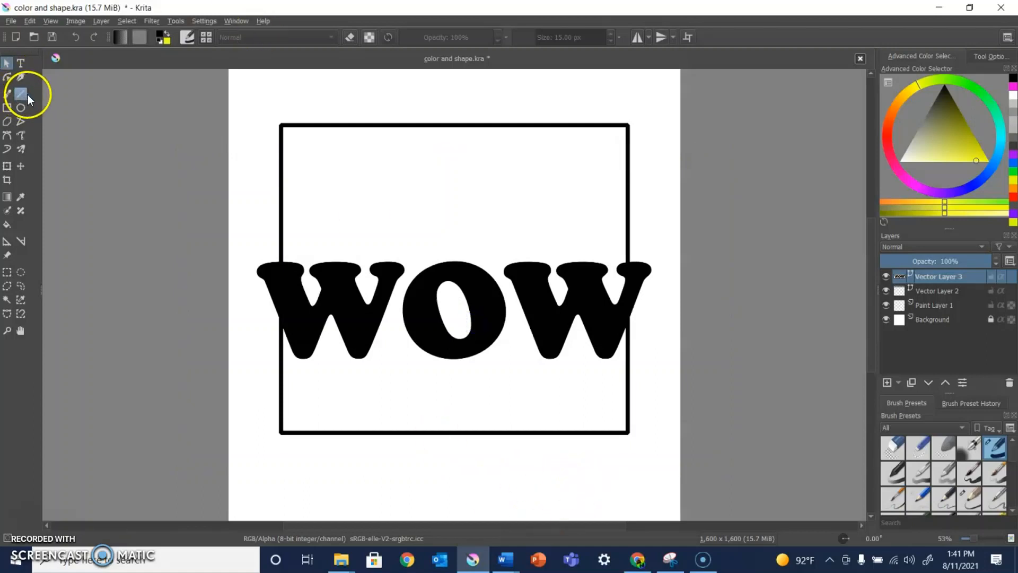
- On Vector Layer 2, draw two straight lines from the upper part of the O to the rectangle's left and right sides
{"action": "left_click", "coordinate": [901, 293]}
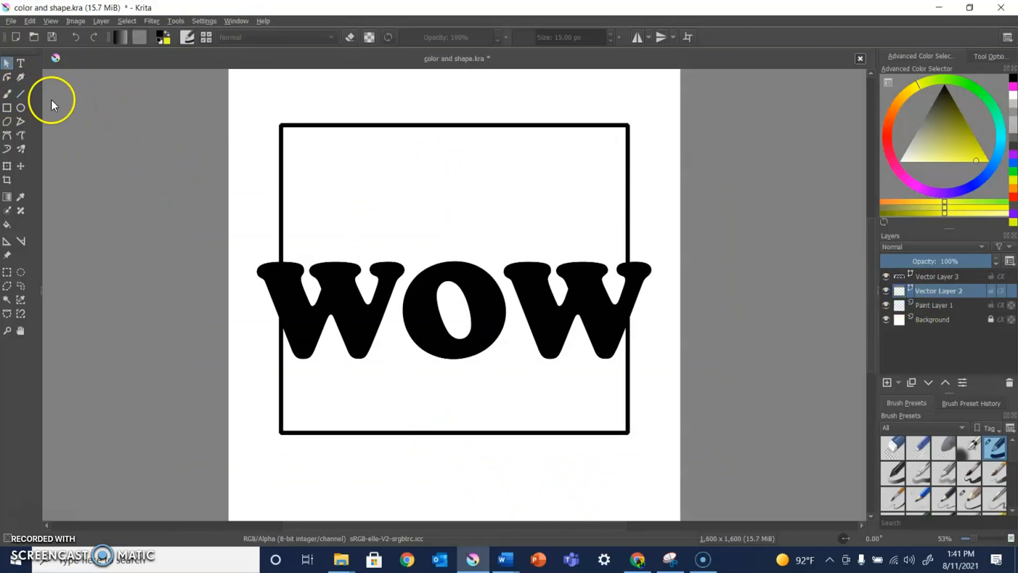
{"action": "left_click", "coordinate": [18, 91]}
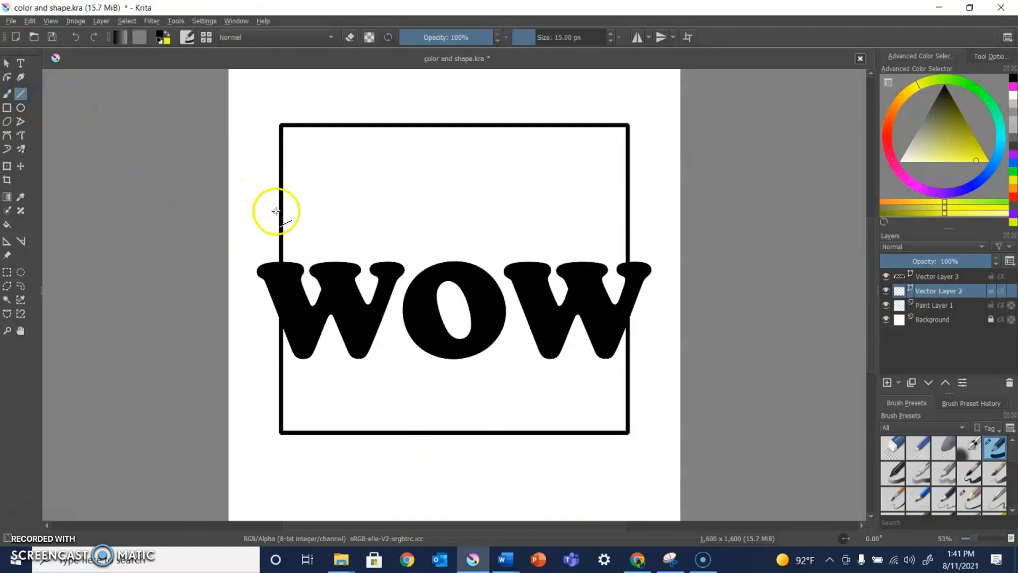
{"action": "left_click", "coordinate": [280, 226]}
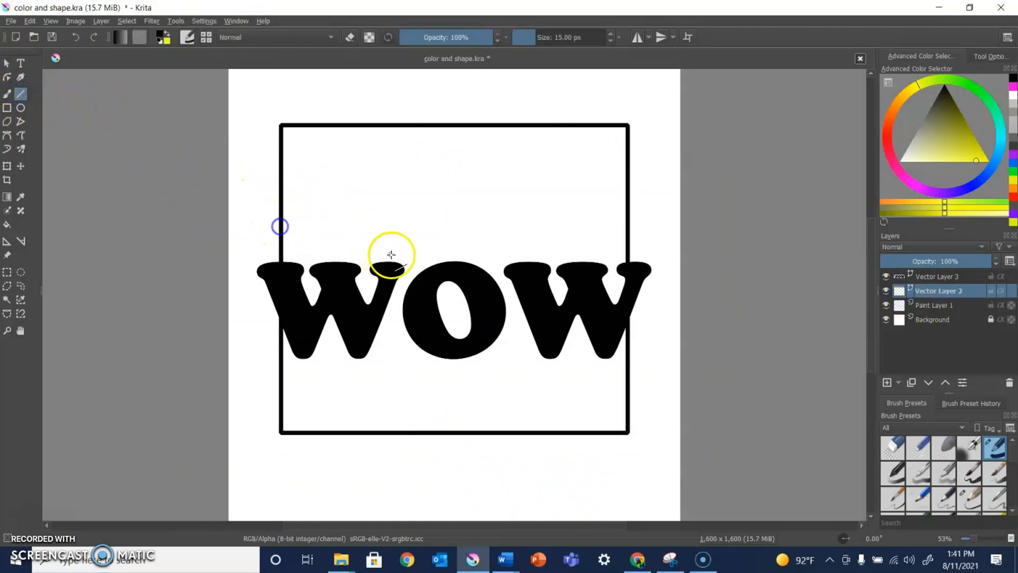
{"action": "left_click_drag", "start_coordinate": [280, 221], "coordinate": [433, 272]}
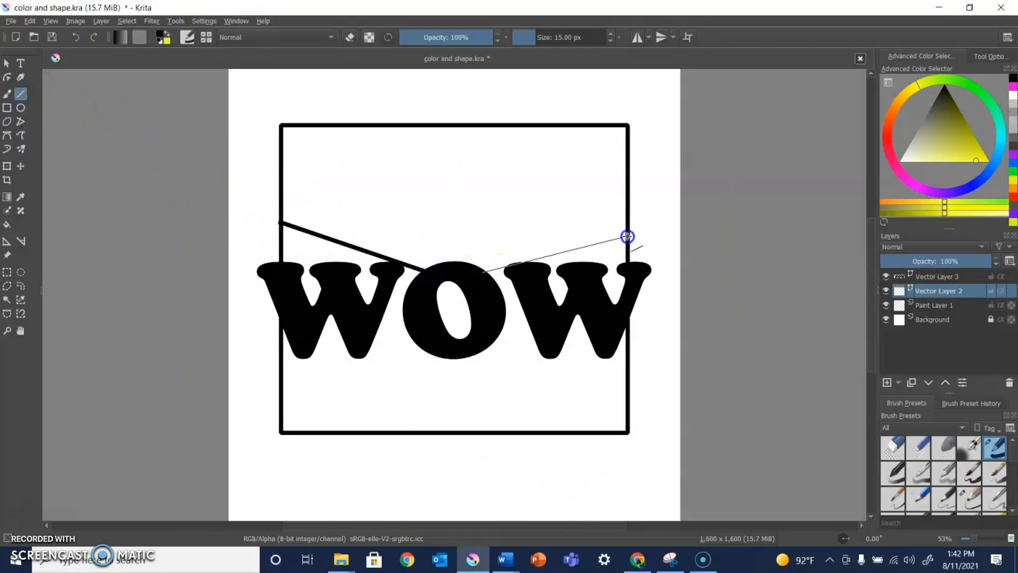
{"action": "left_click_drag", "start_coordinate": [626, 237], "coordinate": [627, 237]}
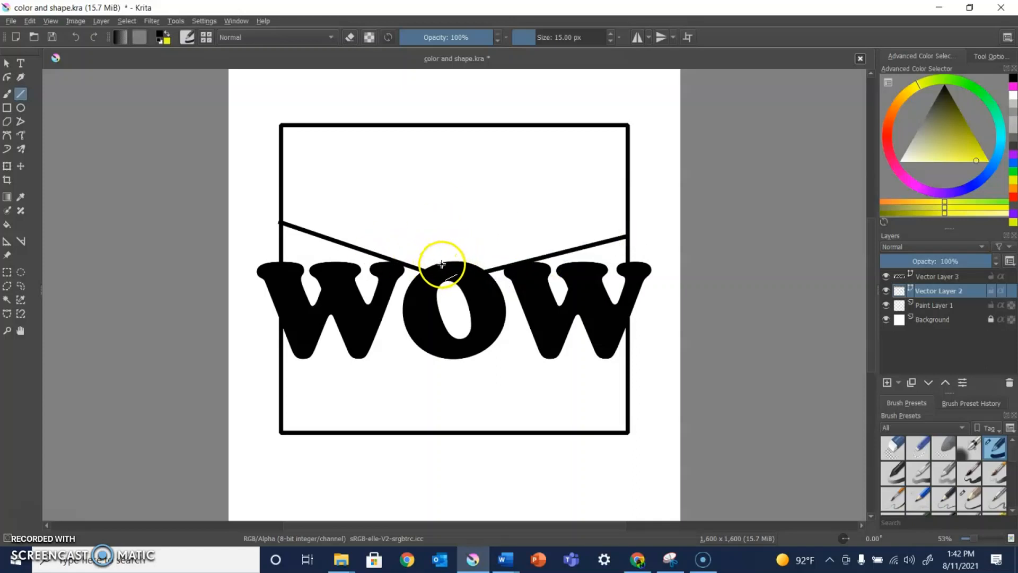
- Draw five more rays from the top of the O, four to the rectangle's top edge and one to its right side
{"action": "left_click_drag", "start_coordinate": [456, 263], "coordinate": [476, 127]}
{"action": "left_click_drag", "start_coordinate": [441, 262], "coordinate": [416, 125]}
{"action": "left_click_drag", "start_coordinate": [435, 266], "coordinate": [293, 126]}
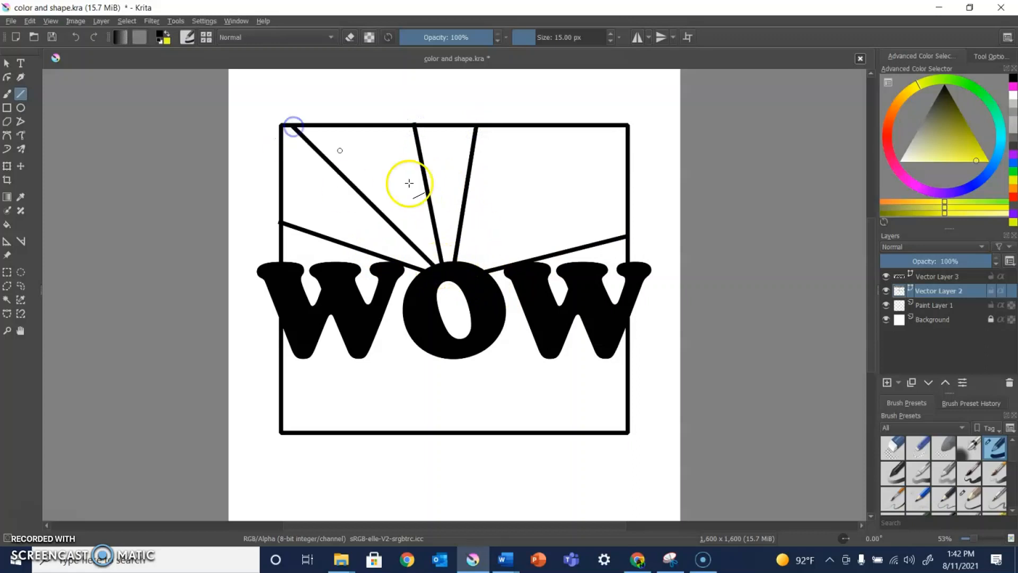
{"action": "left_click_drag", "start_coordinate": [468, 265], "coordinate": [534, 127]}
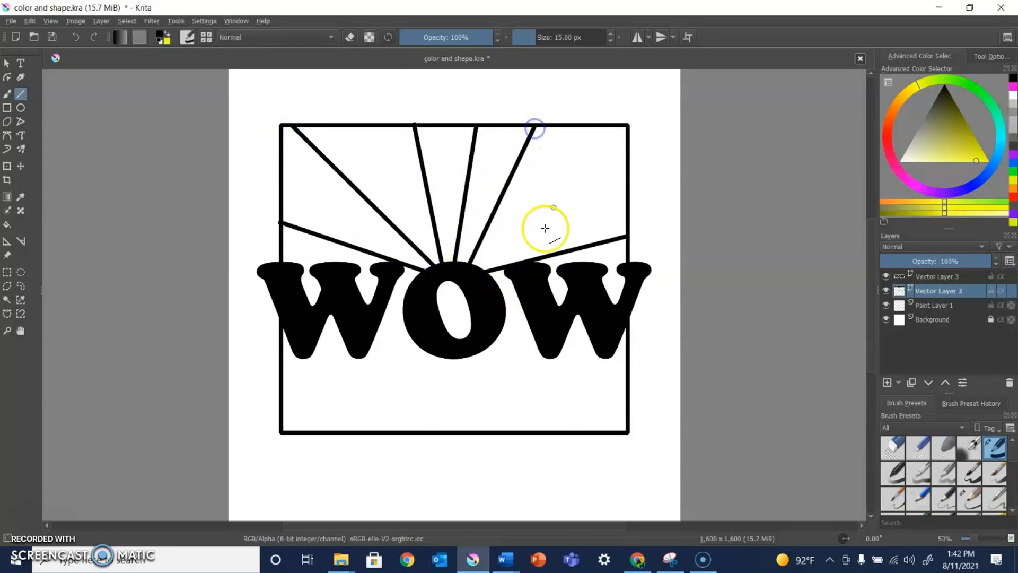
{"action": "left_click_drag", "start_coordinate": [477, 268], "coordinate": [627, 160]}
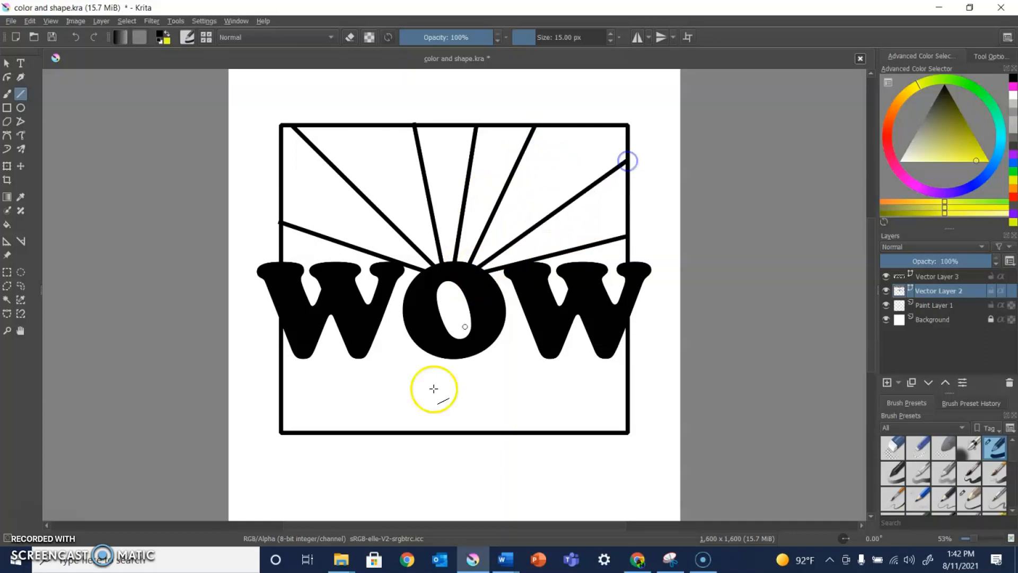
- Draw four rays beneath the O, two to the rectangle's lower sides and two to its bottom edge
{"action": "left_click_drag", "start_coordinate": [281, 415], "coordinate": [422, 344]}
{"action": "left_click_drag", "start_coordinate": [628, 420], "coordinate": [489, 344]}
{"action": "left_click_drag", "start_coordinate": [397, 411], "coordinate": [464, 355]}
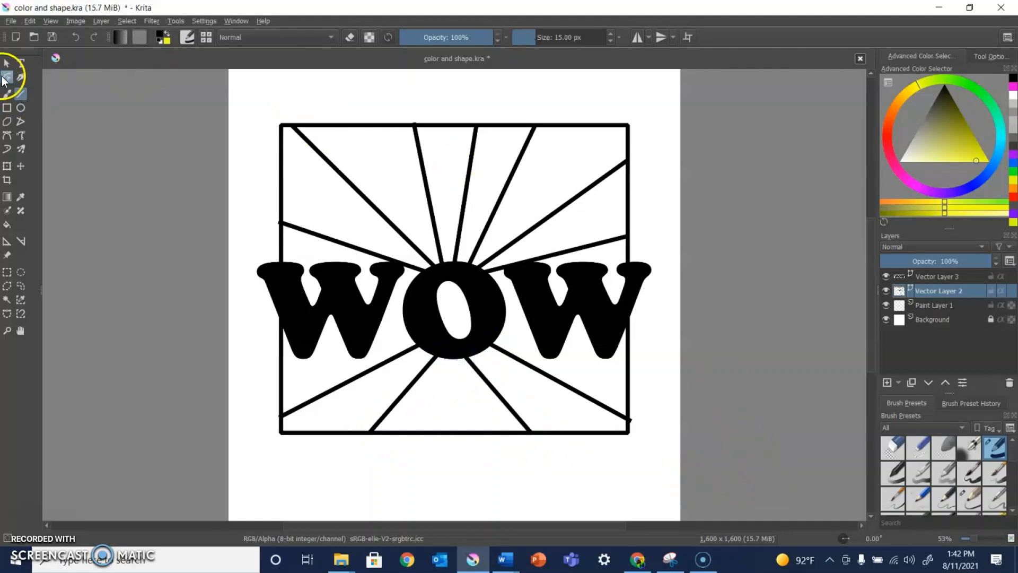
- Adjust the outer endpoints of three rays below the O so they sit exactly on the rectangle's border
{"action": "left_click", "coordinate": [6, 78]}
{"action": "left_click", "coordinate": [632, 421]}
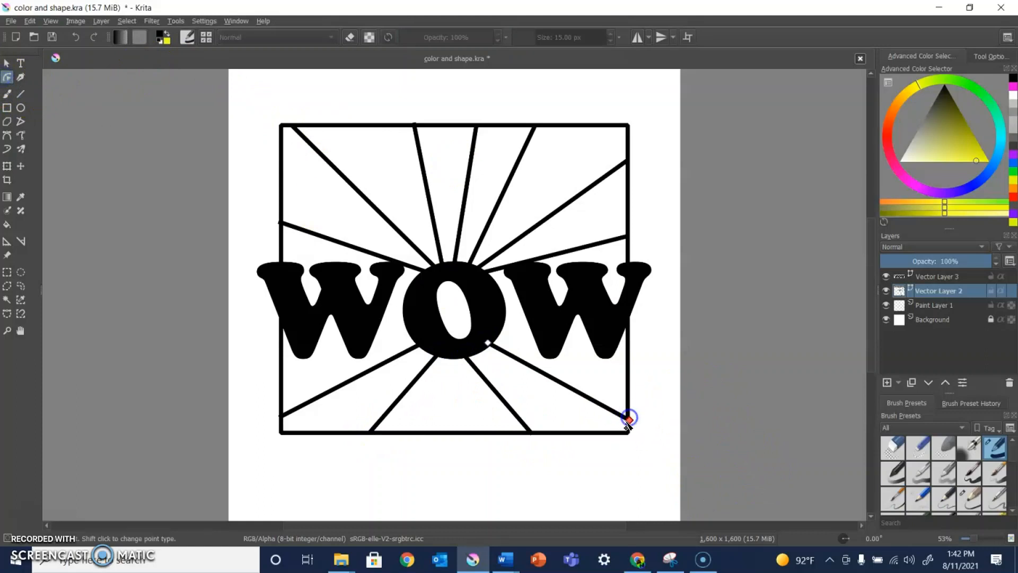
{"action": "left_click_drag", "start_coordinate": [628, 418], "coordinate": [627, 416]}
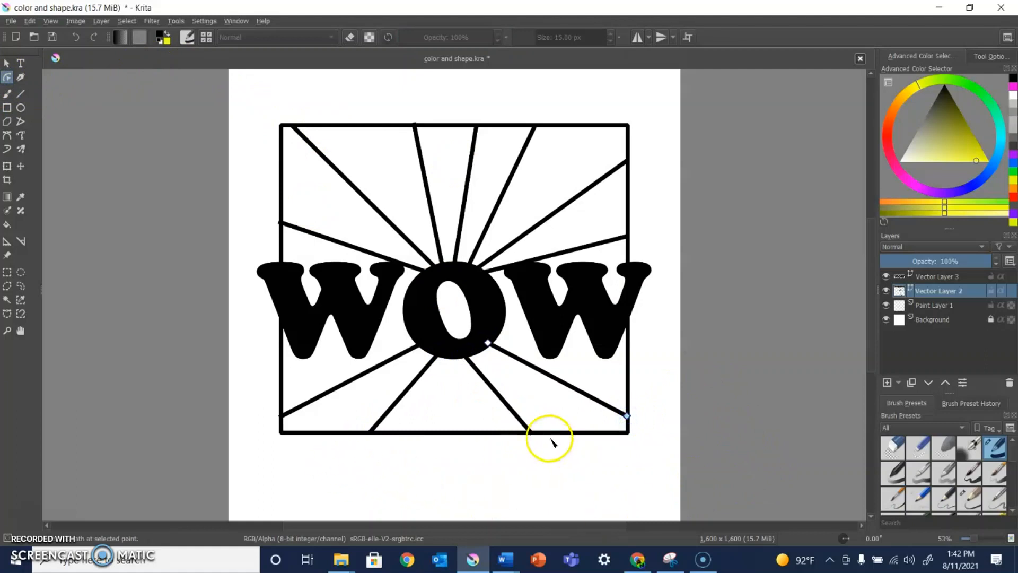
{"action": "scroll", "coordinate": [523, 434], "scroll_direction": "up", "scroll_amount": 3}
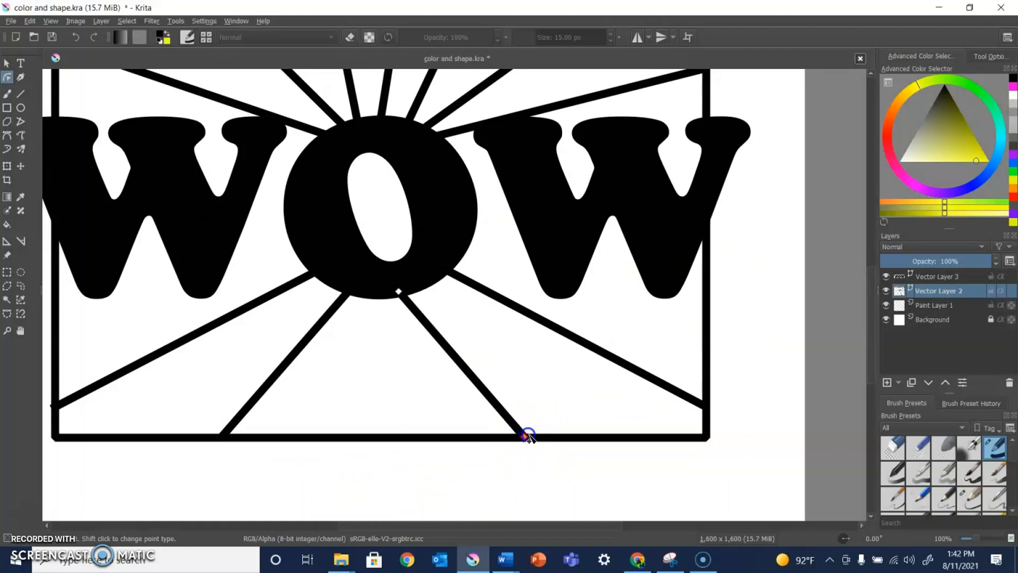
{"action": "left_click_drag", "start_coordinate": [523, 436], "coordinate": [526, 434]}
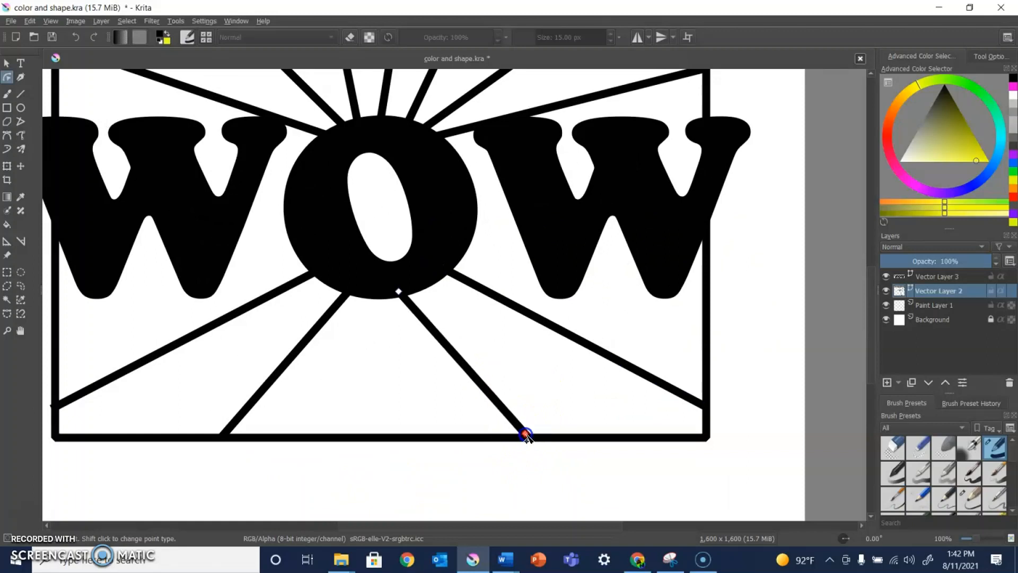
{"action": "left_click_drag", "start_coordinate": [361, 526], "coordinate": [285, 512]}
{"action": "left_click", "coordinate": [274, 405]}
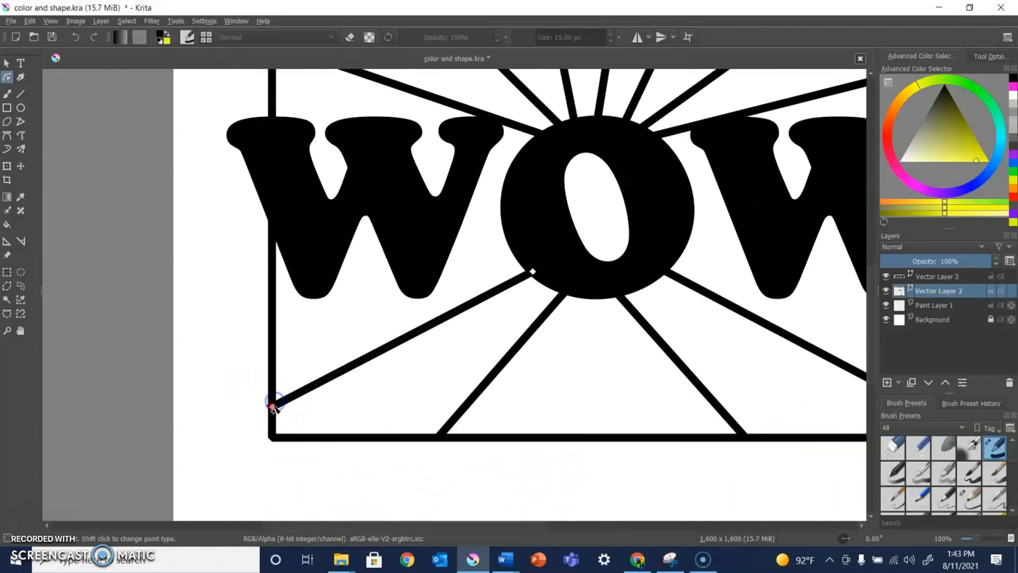
{"action": "left_click", "coordinate": [271, 405]}
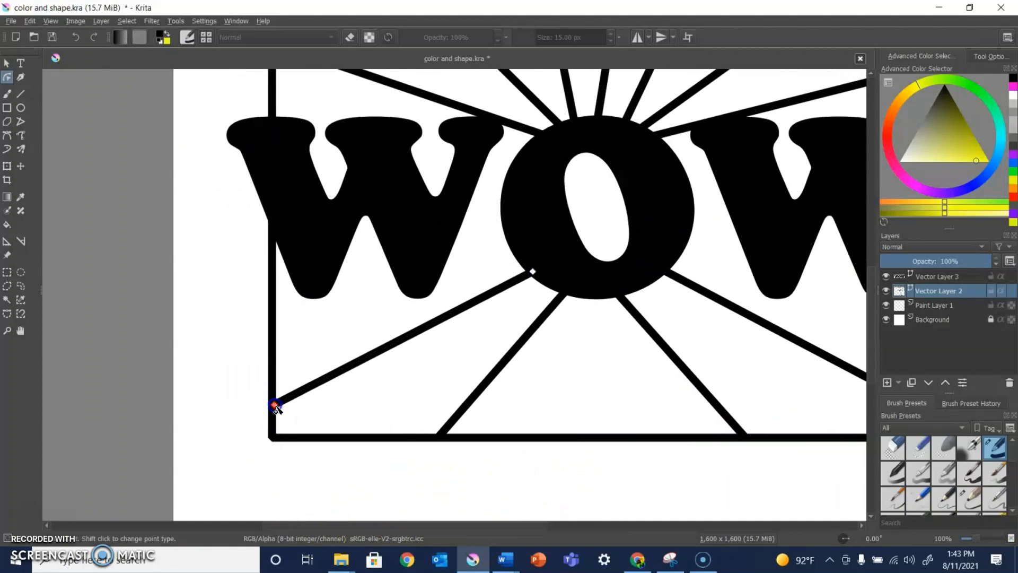
- Align the left-side ray's outer end with the border, bend it upward into an arc, and move its inner end onto the O's edge
{"action": "mouse_move", "coordinate": [871, 380]}
{"action": "left_mouse_down"}
{"action": "mouse_move", "coordinate": [901, 294]}
{"action": "mouse_move", "coordinate": [908, 318]}
{"action": "left_mouse_up"}
{"action": "left_click", "coordinate": [341, 297]}
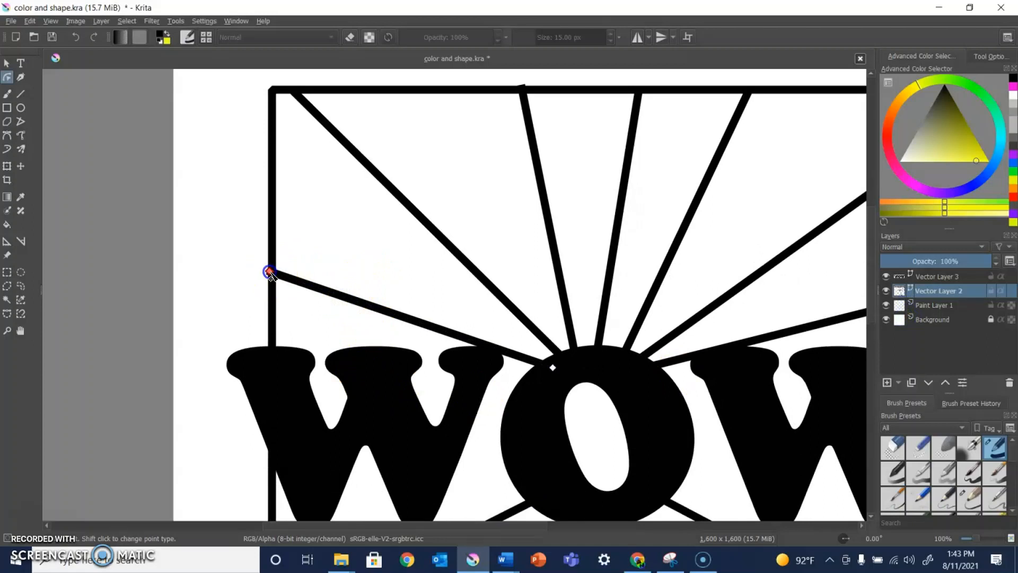
{"action": "left_click", "coordinate": [400, 315]}
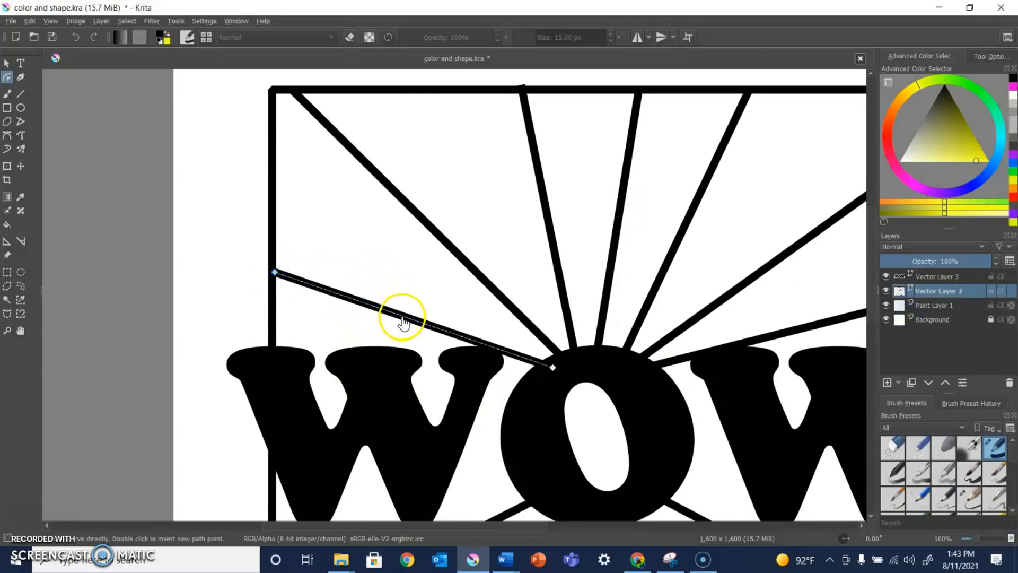
{"action": "left_click_drag", "start_coordinate": [412, 321], "coordinate": [429, 295]}
{"action": "left_click_drag", "start_coordinate": [429, 296], "coordinate": [433, 290]}
{"action": "left_click", "coordinate": [552, 367]}
{"action": "left_click", "coordinate": [472, 345]}
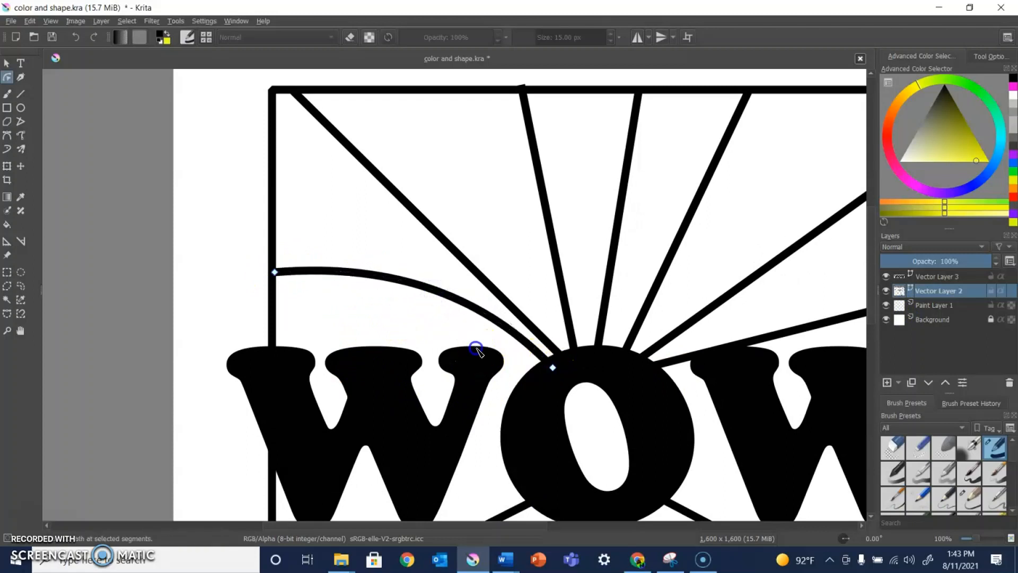
{"action": "left_click_drag", "start_coordinate": [552, 365], "coordinate": [541, 371]}
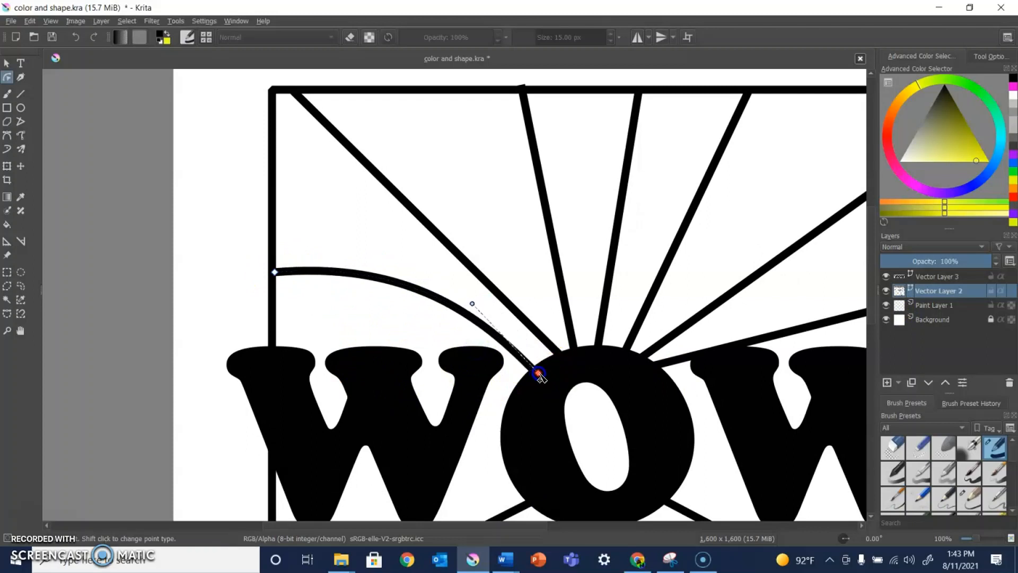
{"action": "left_click", "coordinate": [375, 200]}
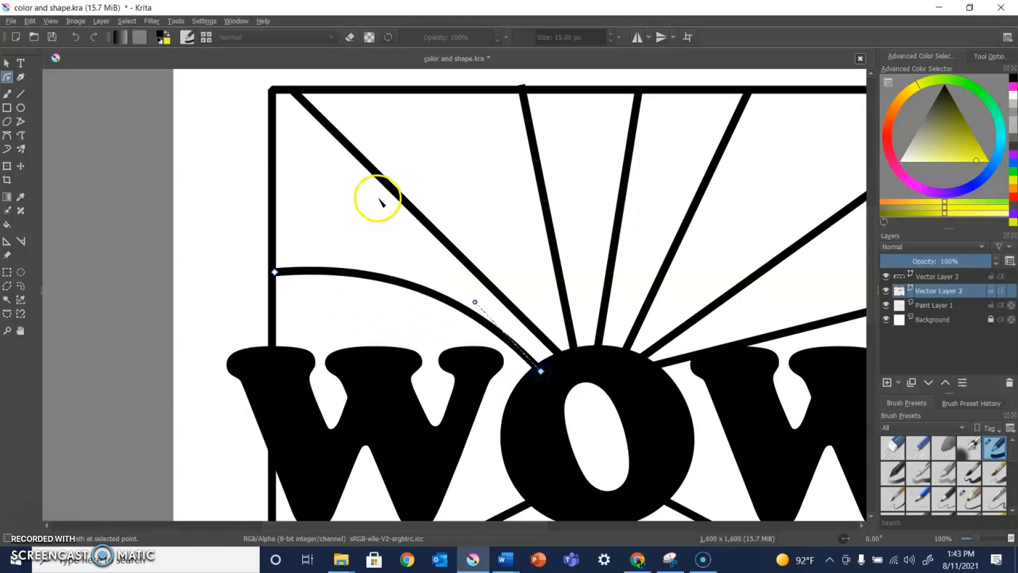
- Bend the ray running to the rectangle's upper-left corner into an upward arc between the border and the O
{"action": "left_click", "coordinate": [561, 355]}
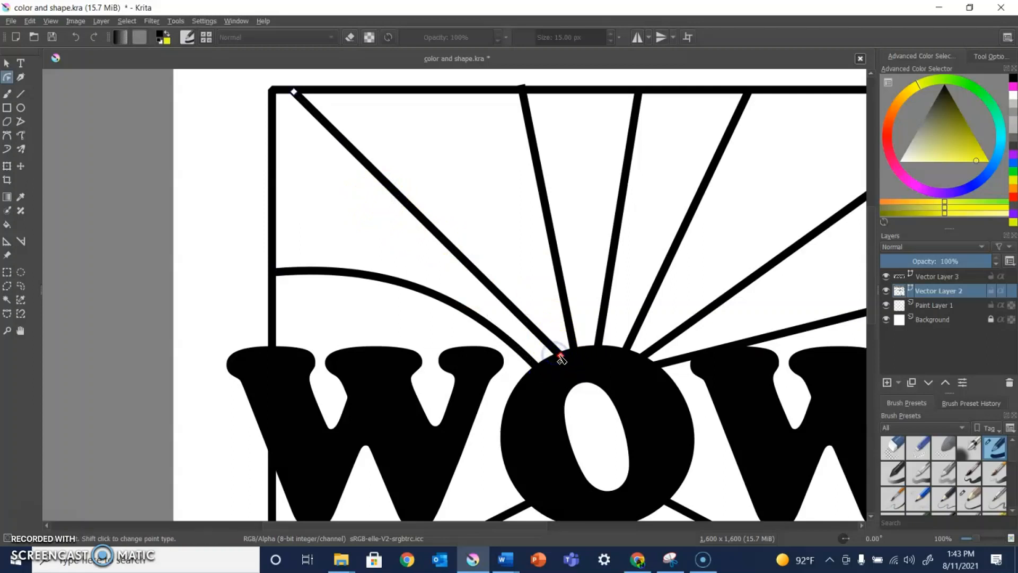
{"action": "left_click", "coordinate": [369, 170]}
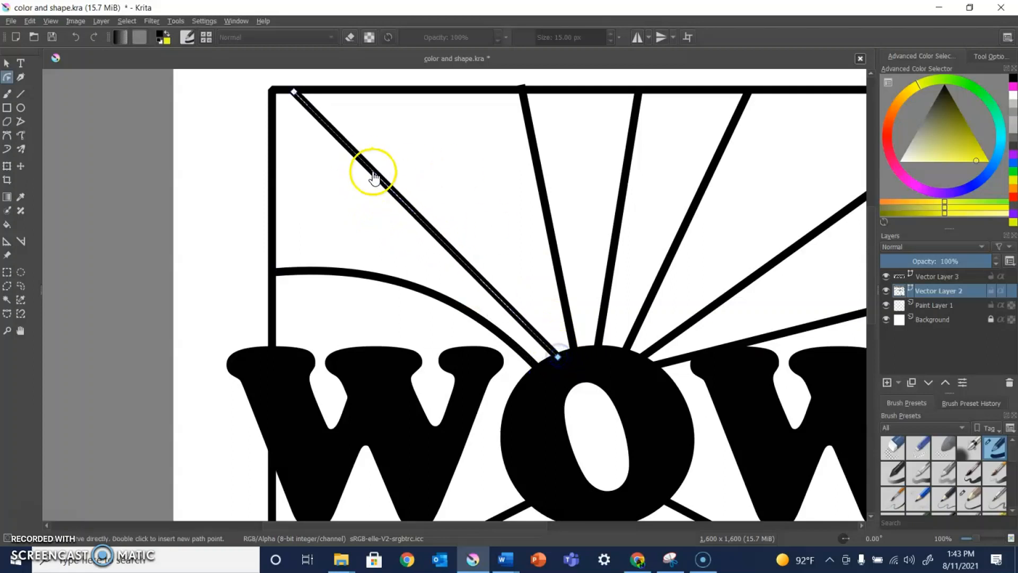
{"action": "left_click_drag", "start_coordinate": [380, 179], "coordinate": [407, 166]}
{"action": "left_click", "coordinate": [481, 262]}
{"action": "left_click_drag", "start_coordinate": [482, 261], "coordinate": [494, 259]}
{"action": "left_click", "coordinate": [566, 222]}
- Move the top end of the ray next to the upper-left corner ray further left along the border and bend it into an arc
{"action": "left_click", "coordinate": [530, 84]}
{"action": "left_click", "coordinate": [523, 94]}
{"action": "left_click_drag", "start_coordinate": [522, 90], "coordinate": [471, 95]}
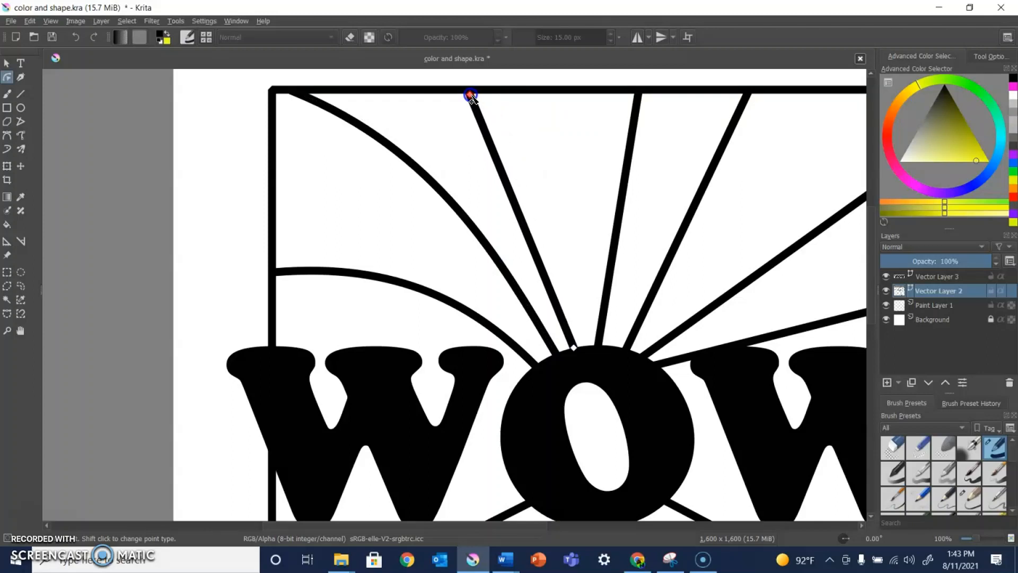
{"action": "left_click_drag", "start_coordinate": [514, 211], "coordinate": [536, 206]}
{"action": "left_click", "coordinate": [469, 96]}
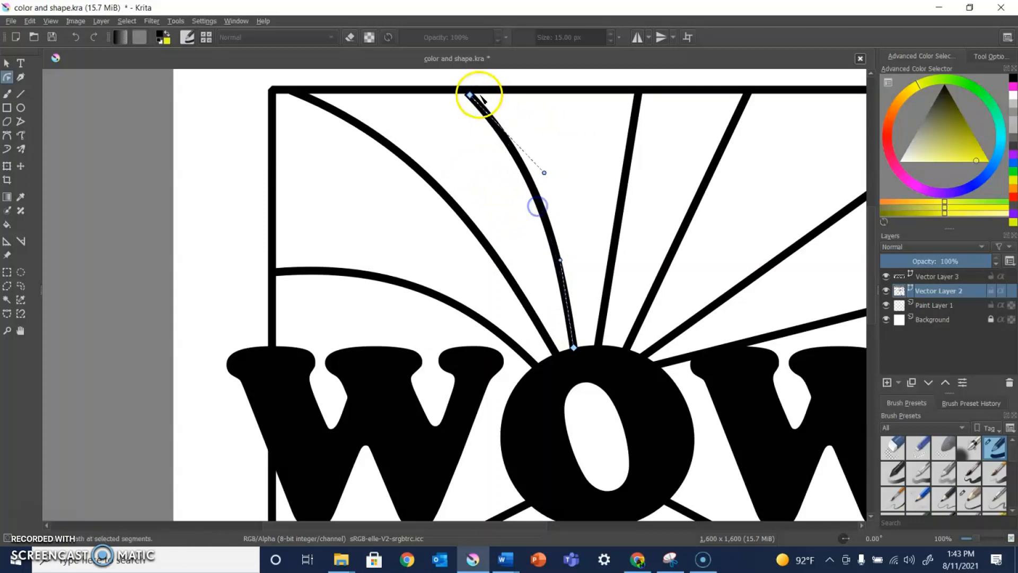
{"action": "left_click", "coordinate": [452, 130]}
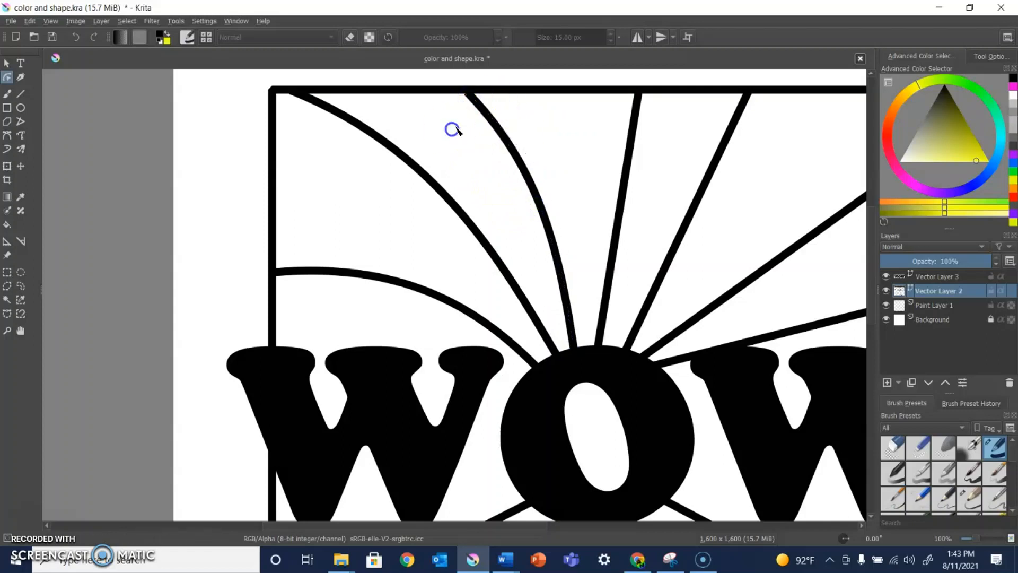
{"action": "left_click", "coordinate": [470, 96]}
{"action": "left_click_drag", "start_coordinate": [470, 99], "coordinate": [466, 95]}
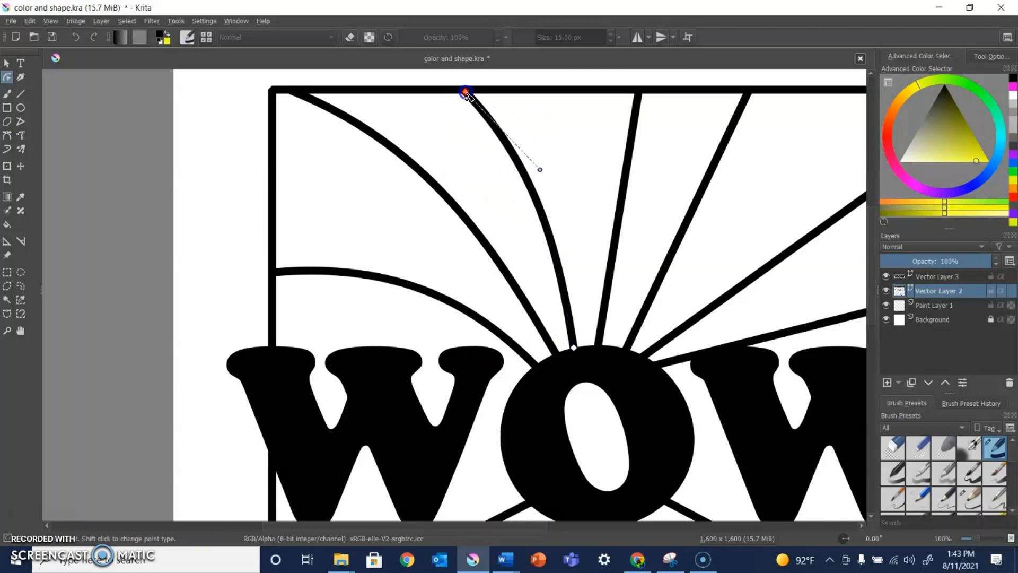
{"action": "left_click", "coordinate": [476, 133]}
- Shift the top end of the near-vertical middle ray slightly left and give it a gentle curve to the right
{"action": "left_click", "coordinate": [648, 215]}
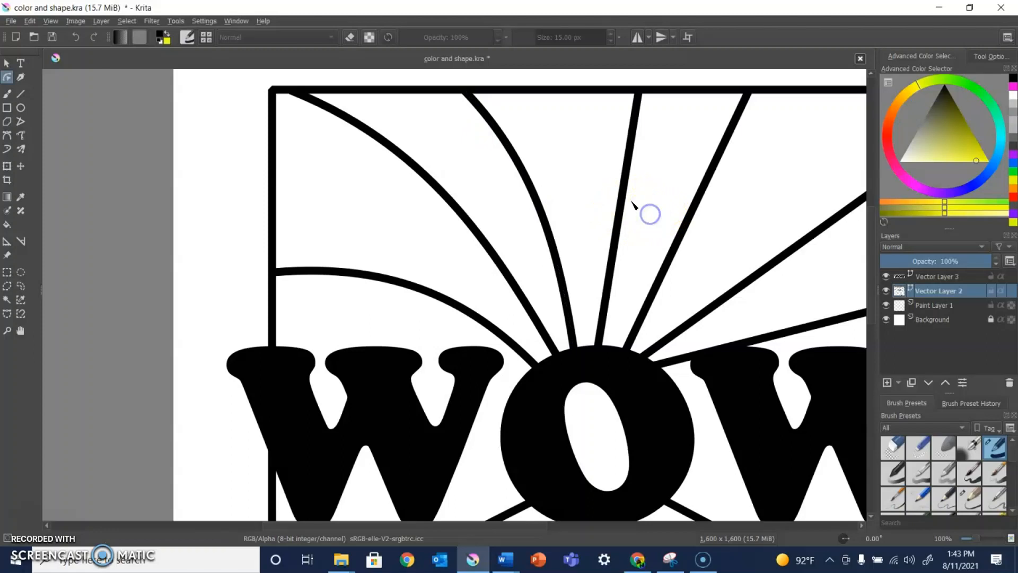
{"action": "left_click", "coordinate": [615, 232]}
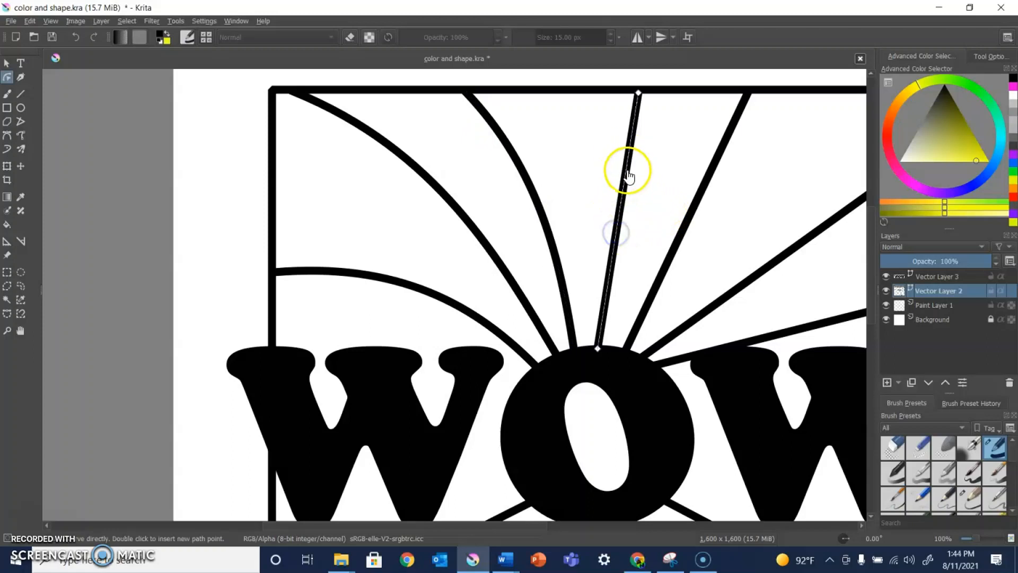
{"action": "left_click_drag", "start_coordinate": [638, 93], "coordinate": [620, 92]}
{"action": "left_click_drag", "start_coordinate": [613, 205], "coordinate": [619, 212]}
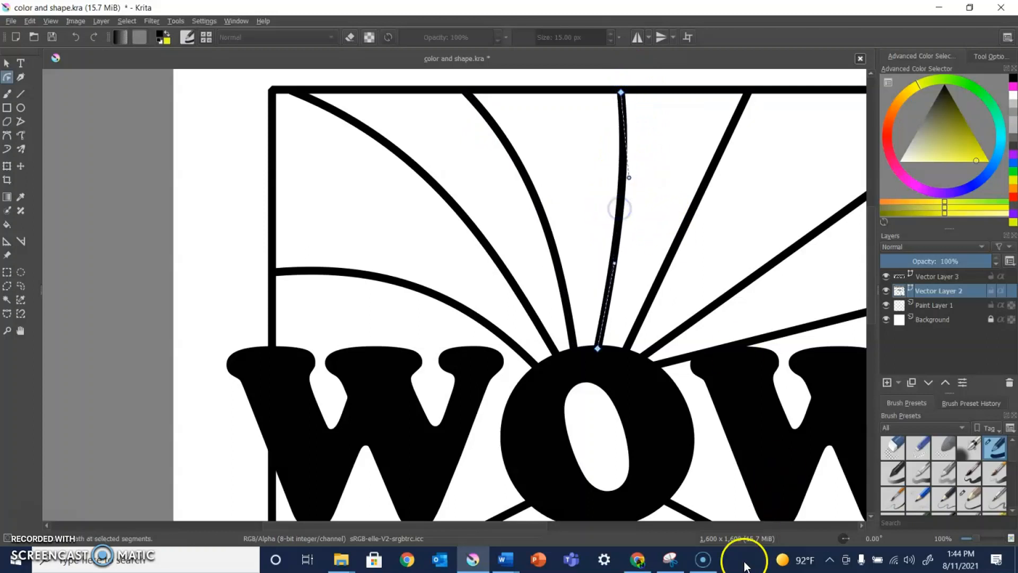
- Move the top end of the rightmost top-edge ray further right along the border and bend it up and to the left
{"action": "left_click_drag", "start_coordinate": [517, 527], "coordinate": [615, 535]}
{"action": "left_click", "coordinate": [481, 94]}
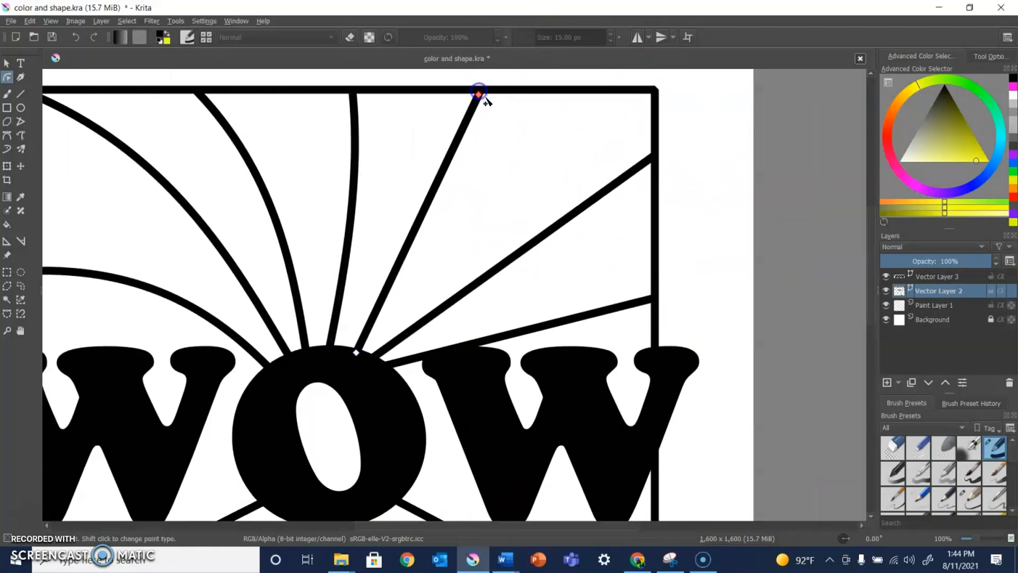
{"action": "left_click", "coordinate": [479, 95]}
{"action": "left_click_drag", "start_coordinate": [479, 95], "coordinate": [535, 92]}
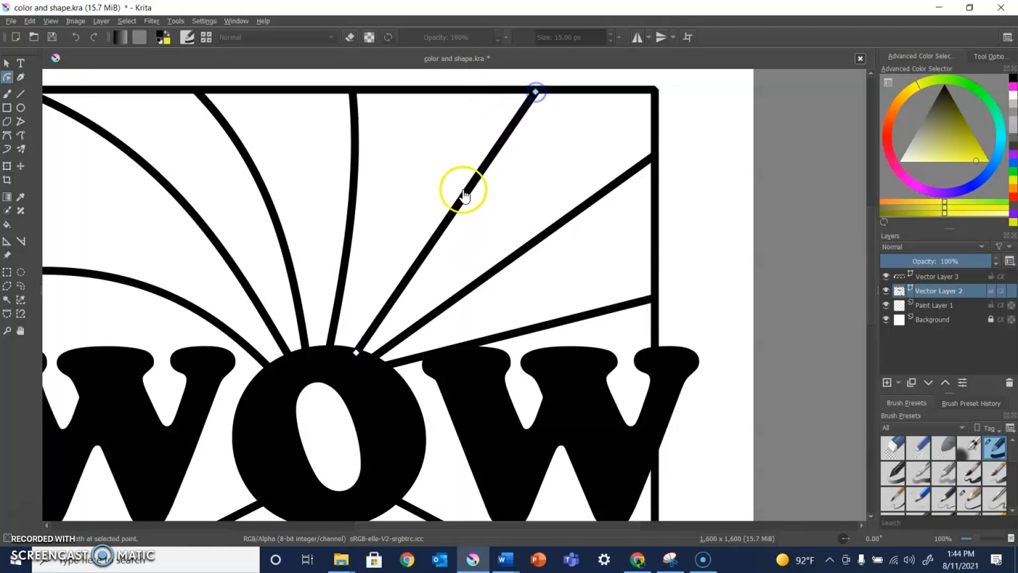
{"action": "left_click_drag", "start_coordinate": [453, 209], "coordinate": [431, 199]}
- Bend the two upper rays that end on the rectangle's right side into upward arcs
{"action": "left_click", "coordinate": [507, 255]}
{"action": "left_click_drag", "start_coordinate": [510, 257], "coordinate": [491, 221]}
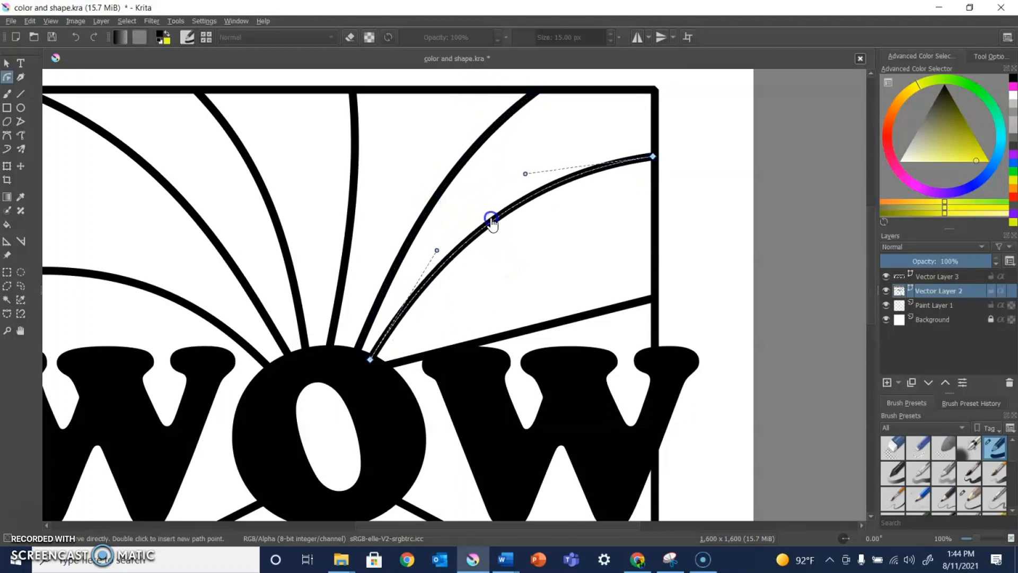
{"action": "left_click", "coordinate": [564, 323]}
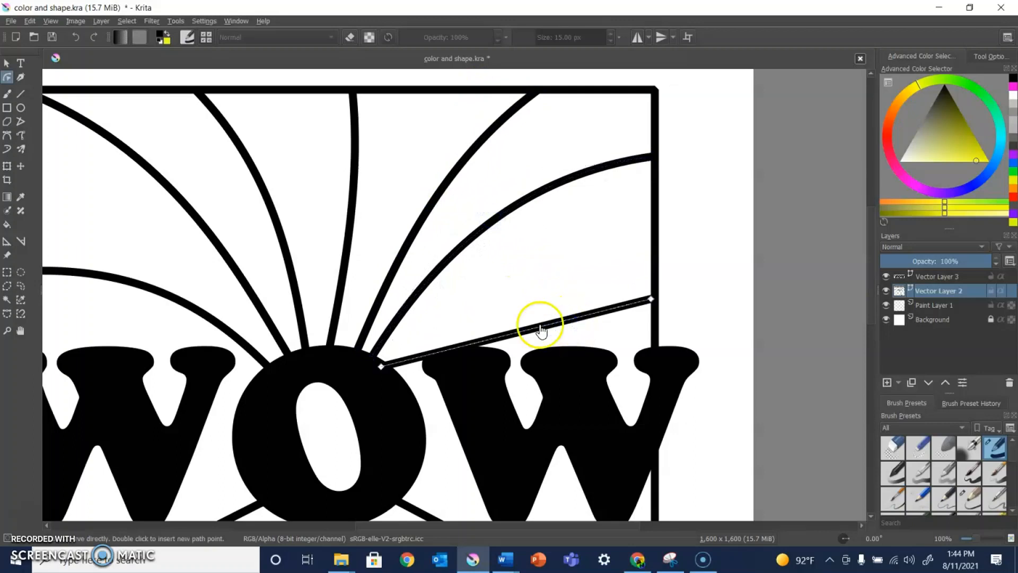
{"action": "left_click_drag", "start_coordinate": [519, 327], "coordinate": [528, 289]}
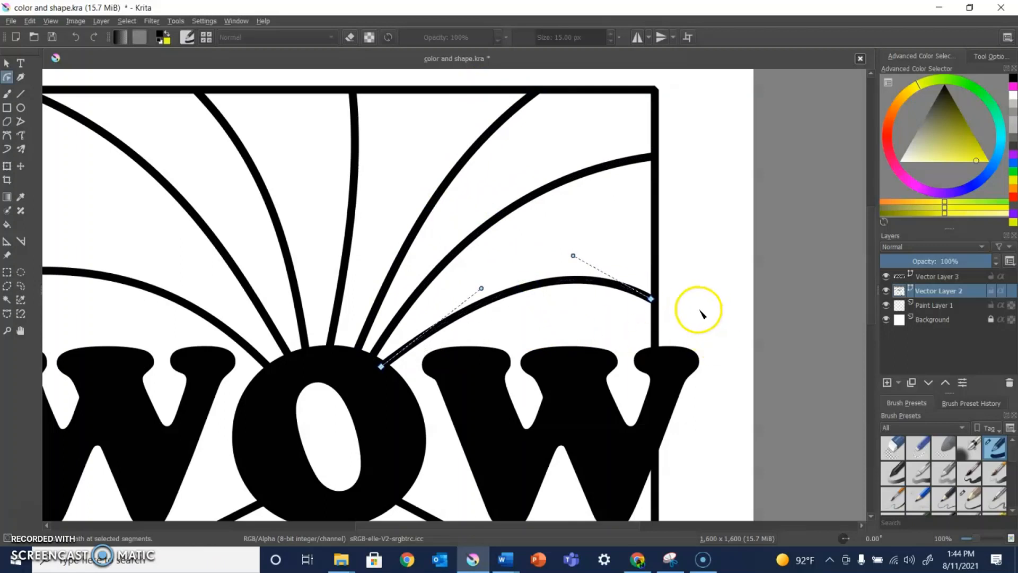
- Hide Vector Layer 3 so the rays' inner ends are exposed
{"action": "scroll", "coordinate": [699, 319], "scroll_direction": "down", "scroll_amount": 1}
{"action": "left_click", "coordinate": [788, 397]}
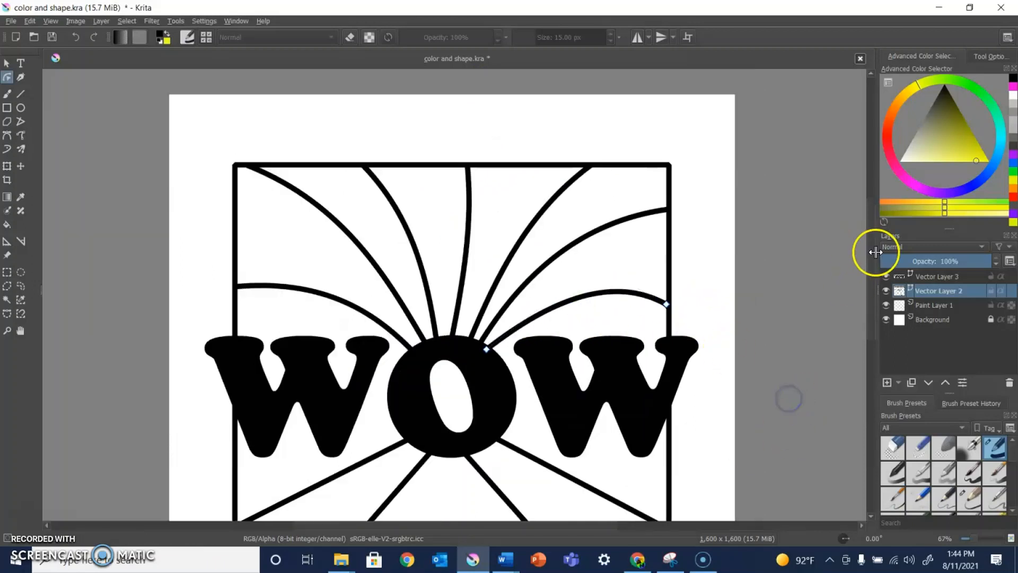
{"action": "scroll", "coordinate": [871, 250], "scroll_direction": "down", "scroll_amount": 2}
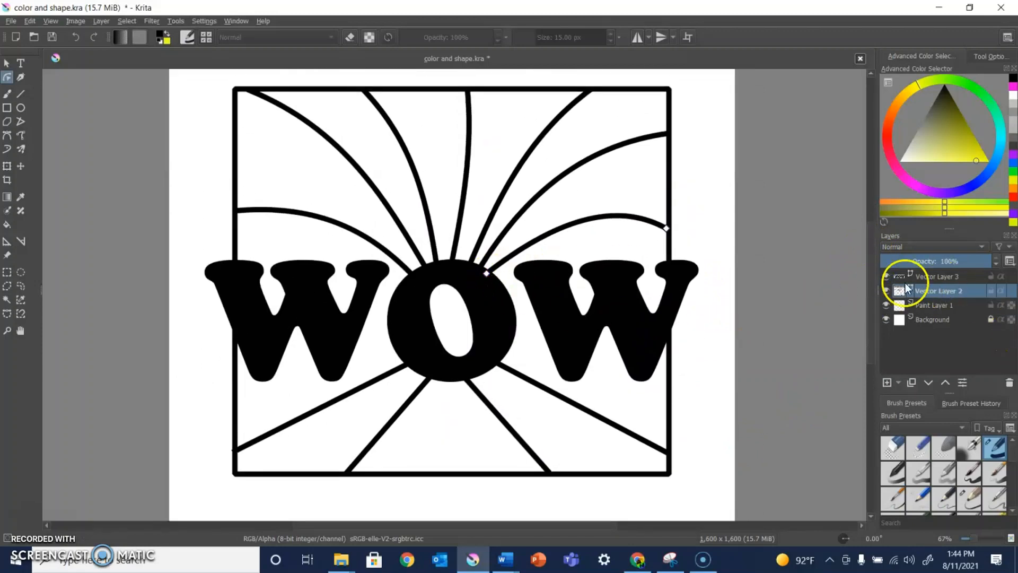
{"action": "left_click", "coordinate": [885, 276]}
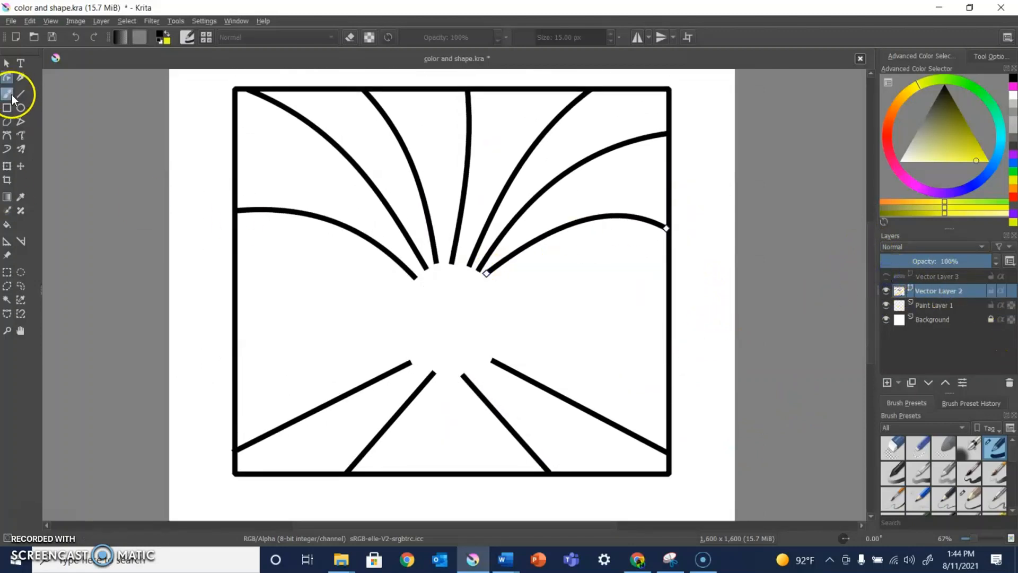
- Try to join the inner ends of the upper rays with a polyline, check it against the lettering layer, and undo it
{"action": "left_click", "coordinate": [20, 121]}
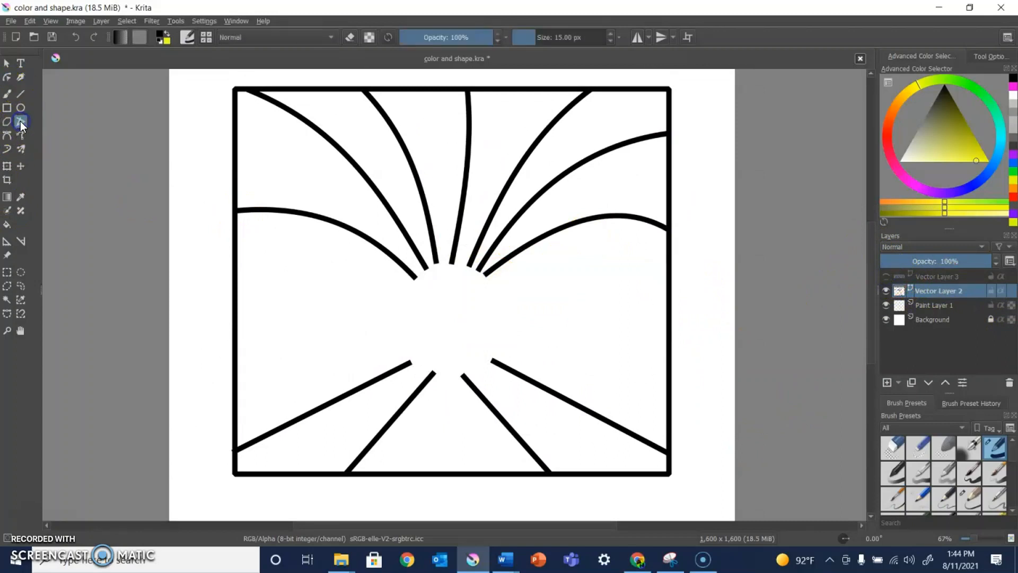
{"action": "left_click", "coordinate": [416, 276]}
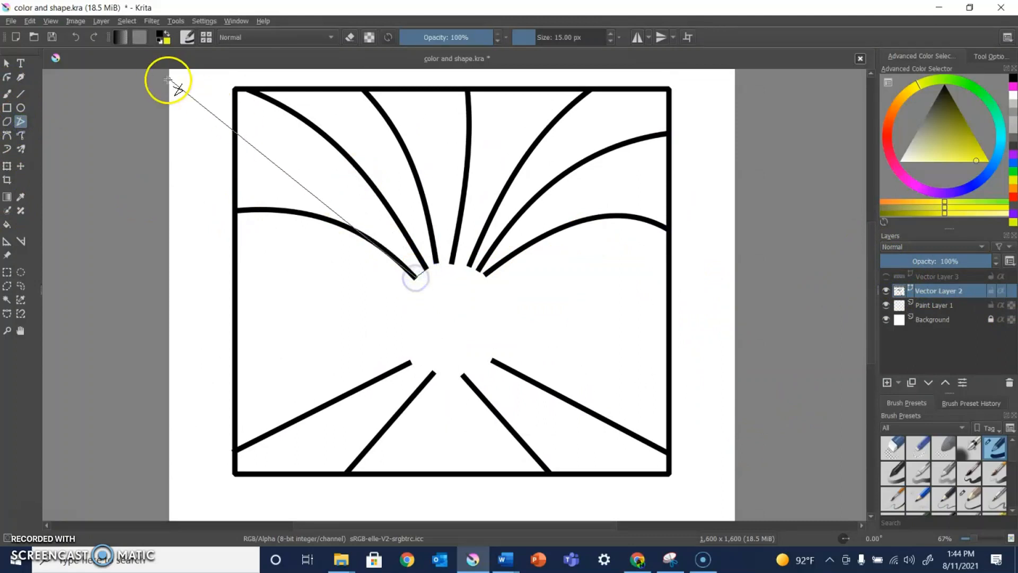
{"action": "double_click", "coordinate": [414, 273]}
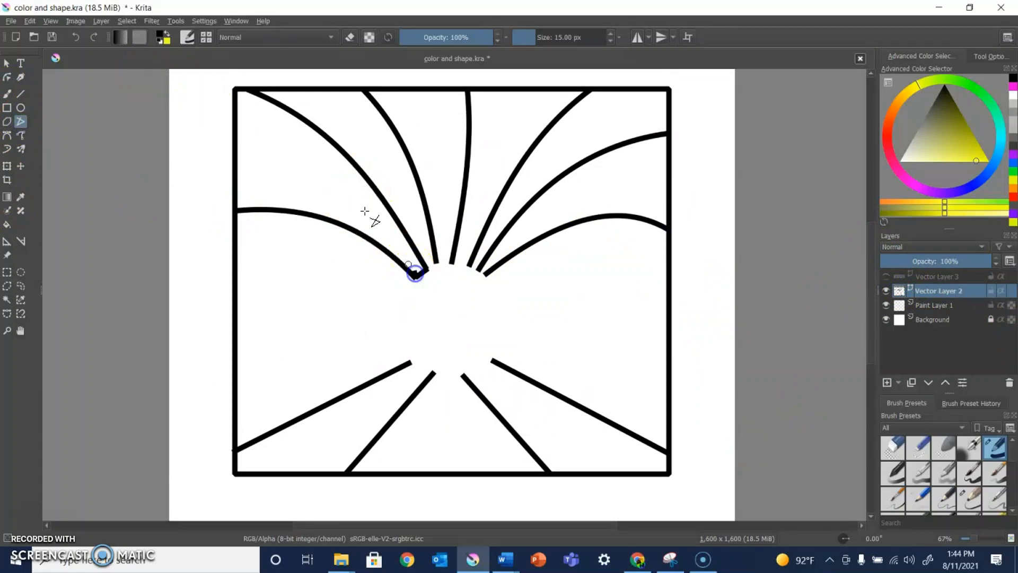
{"action": "left_click", "coordinate": [76, 36]}
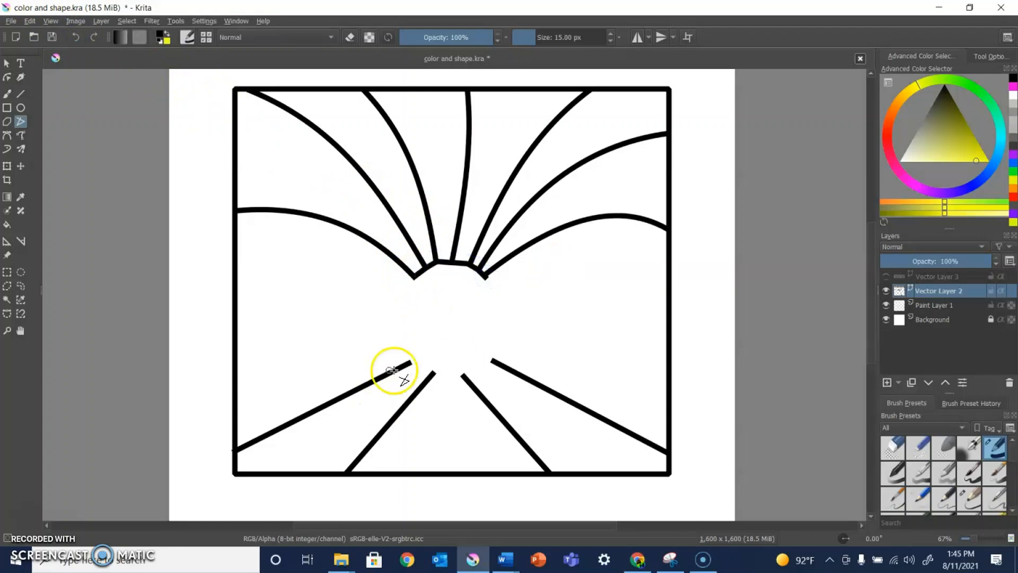
{"action": "left_click", "coordinate": [885, 276]}
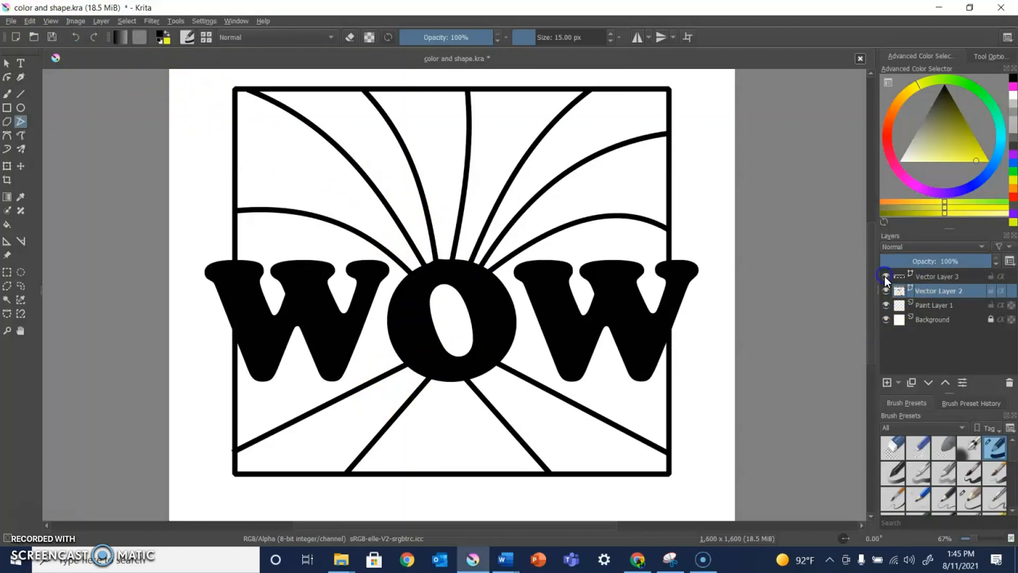
{"action": "left_click", "coordinate": [885, 276]}
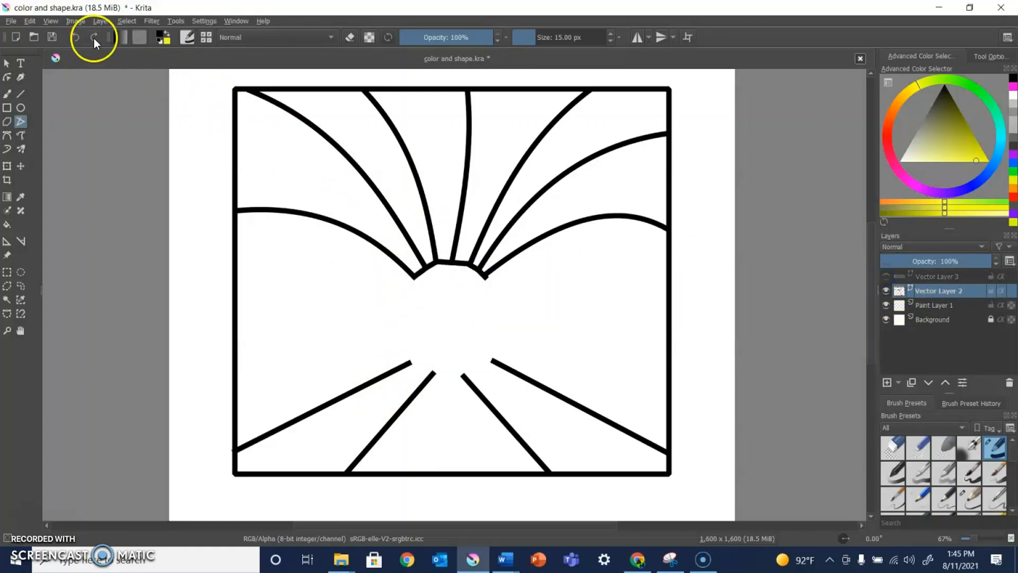
{"action": "left_click", "coordinate": [74, 35]}
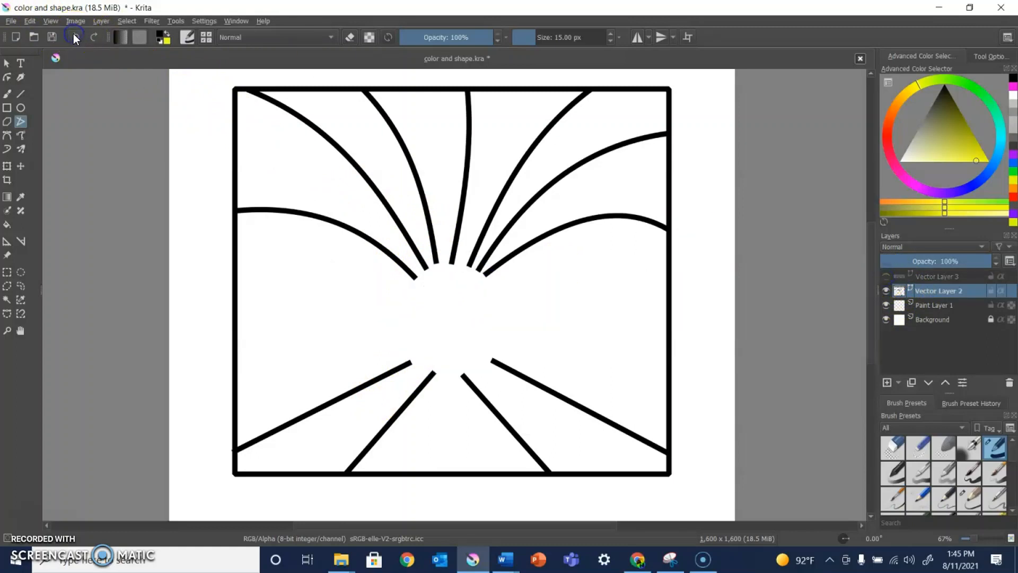
- Join the inner ends of the upper rays with a polyline and show Vector Layer 3 again to check the coverage
{"action": "left_click", "coordinate": [415, 278]}
{"action": "double_click", "coordinate": [484, 275]}
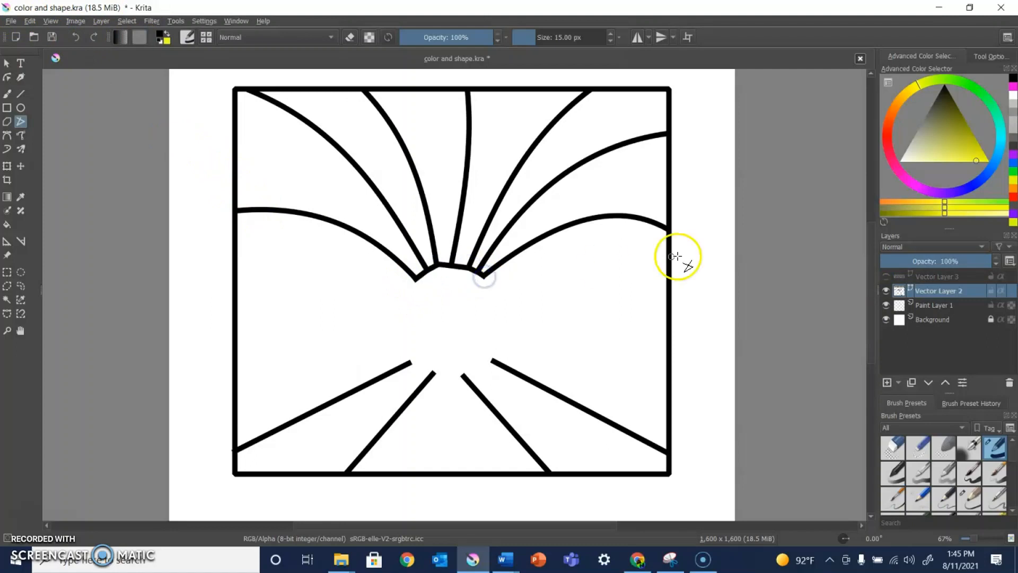
{"action": "left_click", "coordinate": [885, 276]}
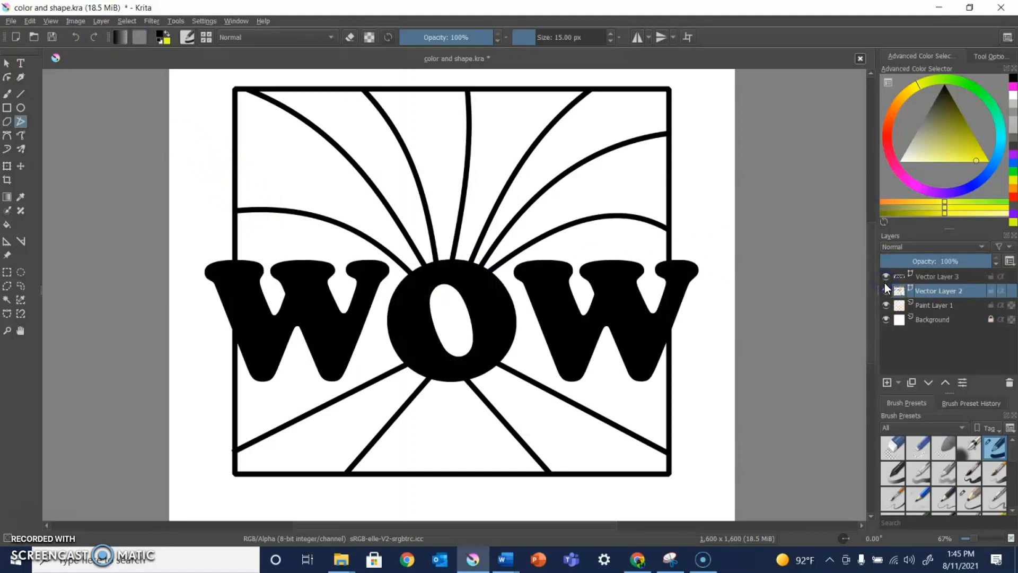
- Join the inner ends of the four lower rays with a polyline, hiding Vector Layer 3 while drawing
{"action": "left_click", "coordinate": [886, 277]}
{"action": "left_click", "coordinate": [412, 361]}
{"action": "left_click", "coordinate": [432, 370]}
{"action": "left_click", "coordinate": [463, 371]}
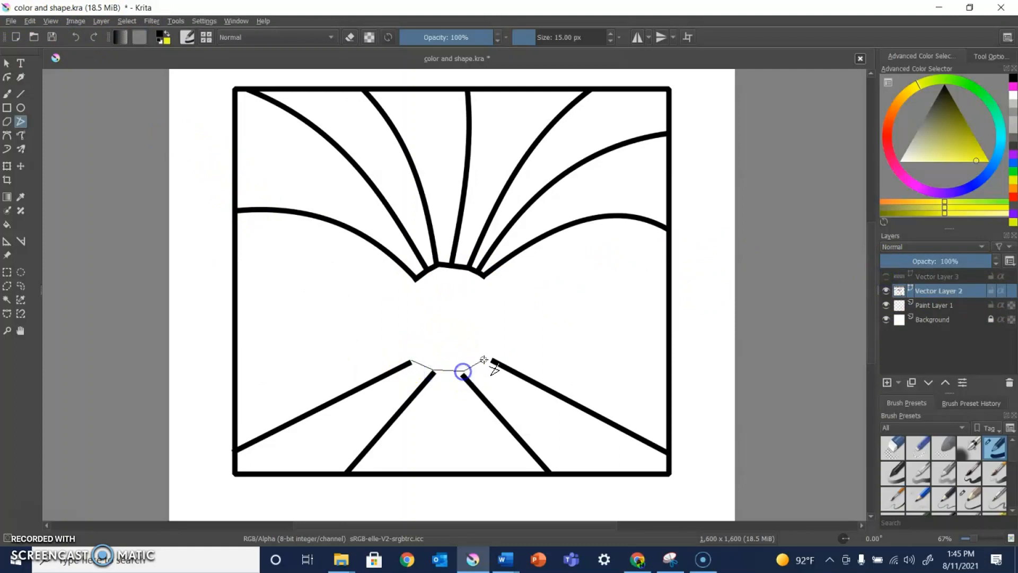
{"action": "double_click", "coordinate": [492, 360]}
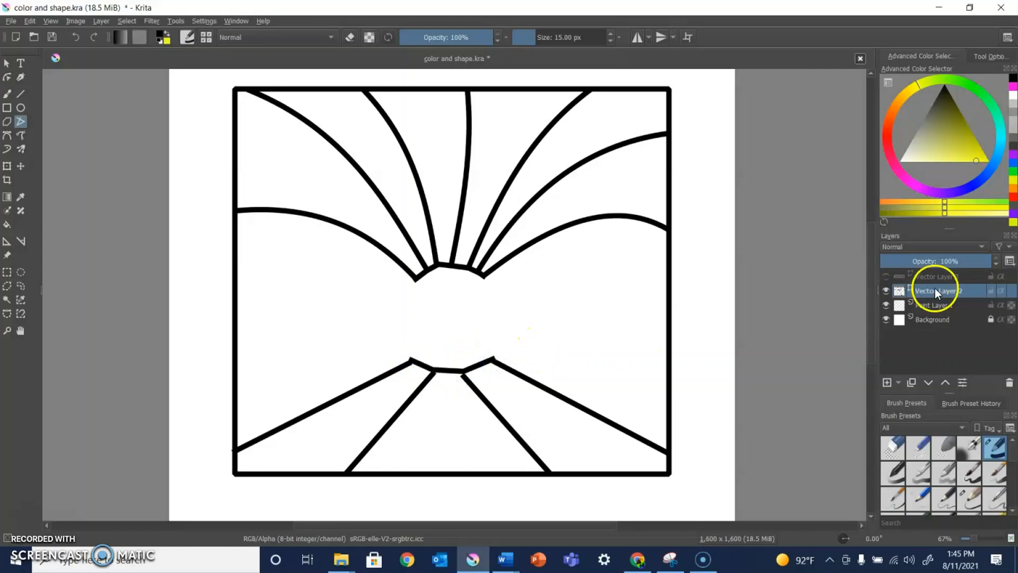
{"action": "left_click", "coordinate": [885, 276]}
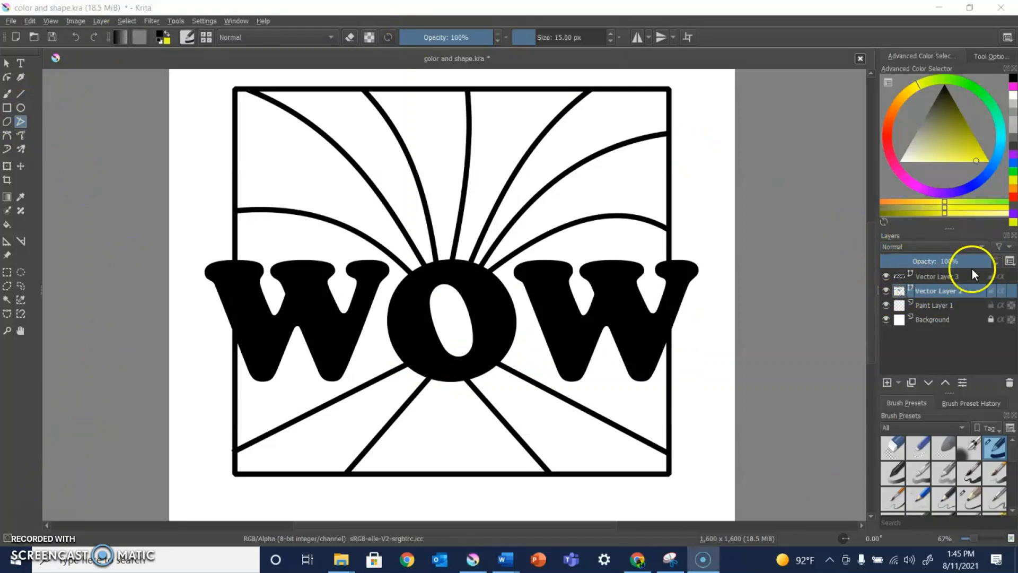
- Add a Colorize Mask to Vector Layer 2 and start editing it with the Colorize Mask tool
{"action": "right_click", "coordinate": [948, 291]}
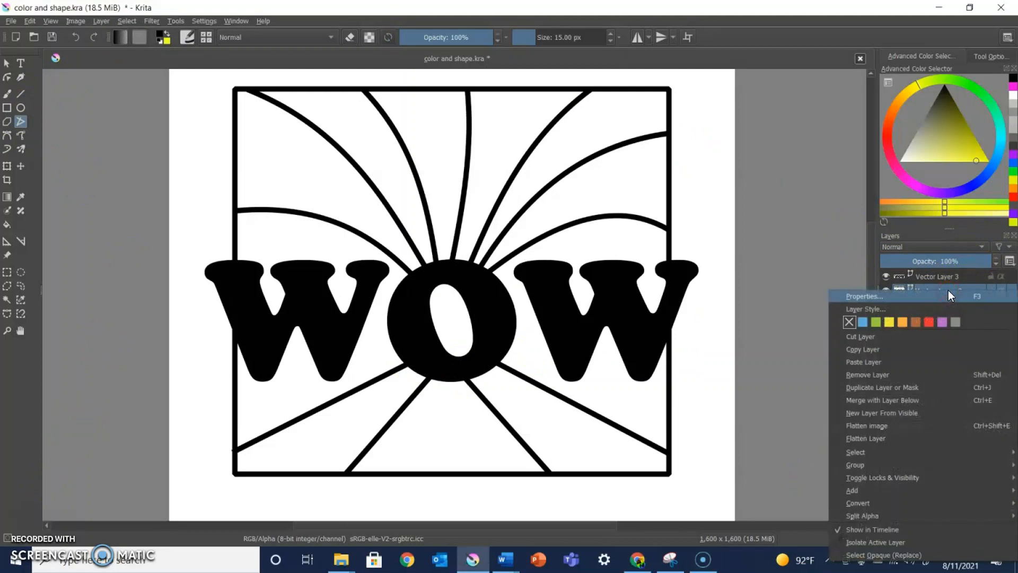
{"action": "mouse_move", "coordinate": [871, 489]}
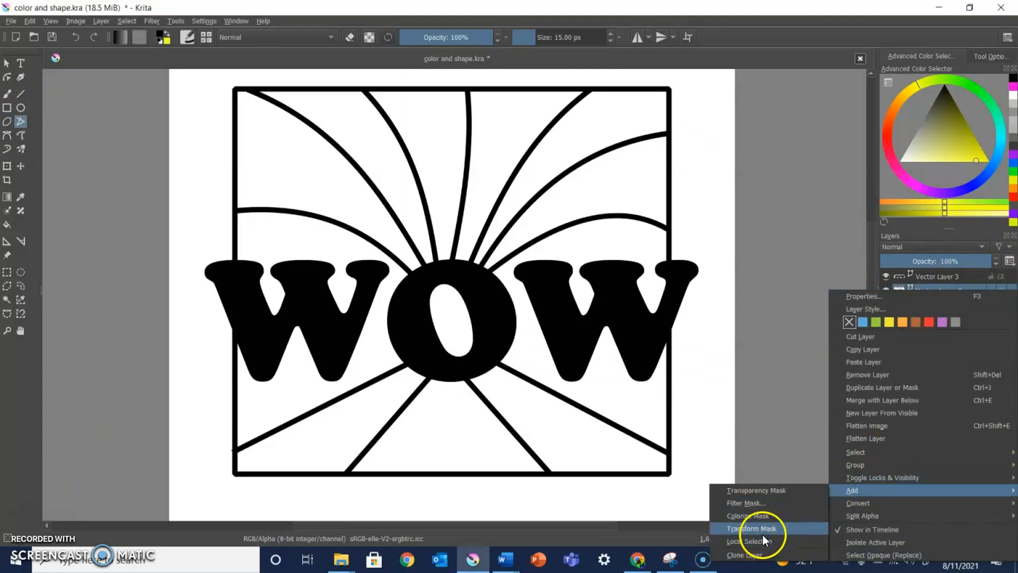
{"action": "left_click", "coordinate": [764, 517]}
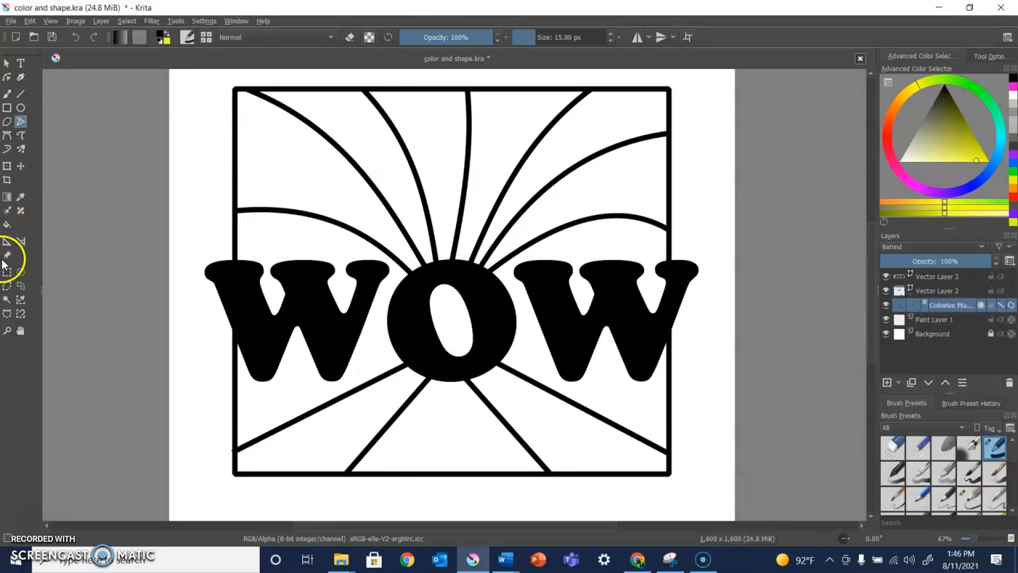
{"action": "left_click", "coordinate": [9, 211]}
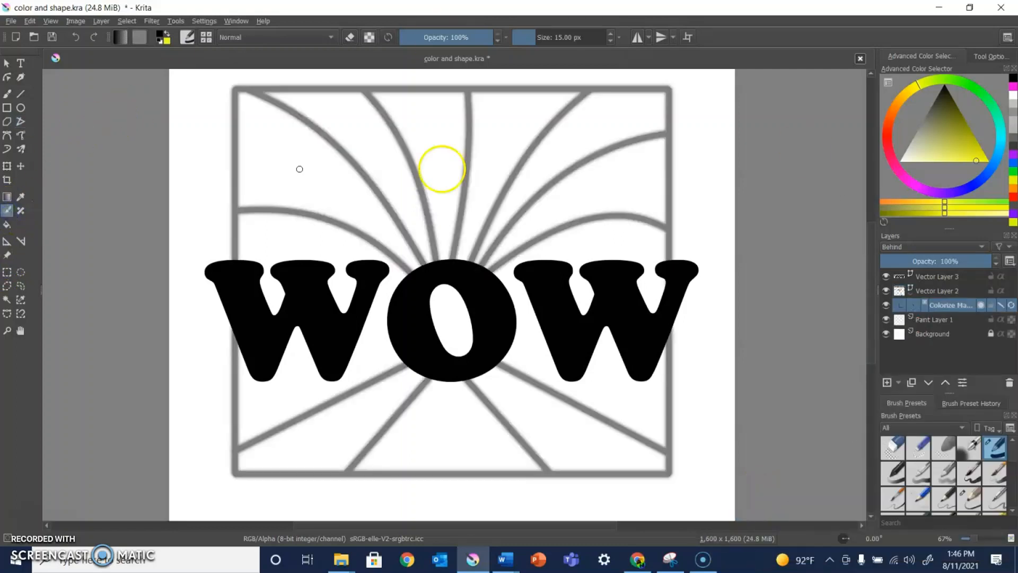
- Paint red, orange and yellow key strokes in the first three upper wedges, going from left to right
{"action": "left_click", "coordinate": [1013, 196]}
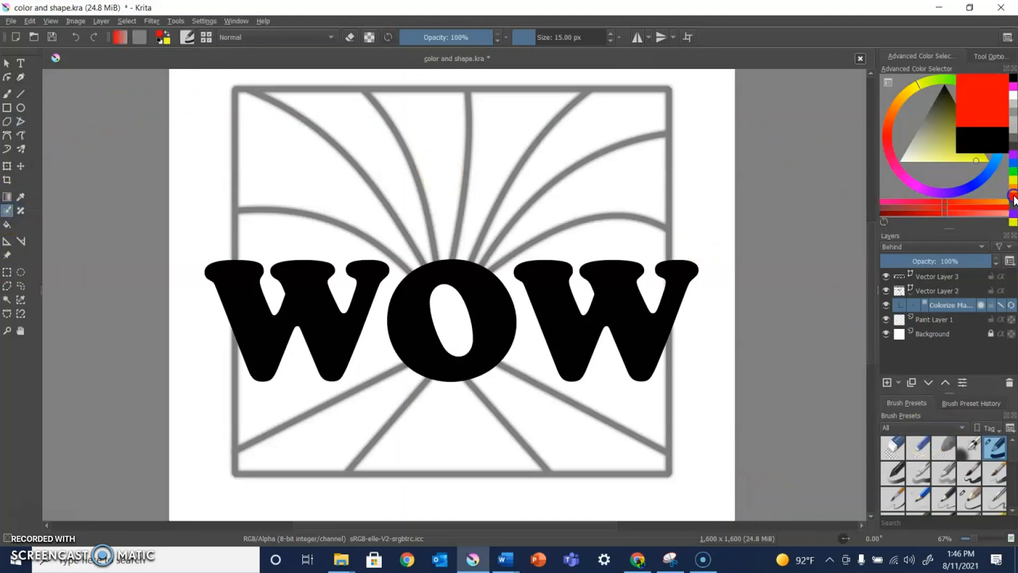
{"action": "left_click_drag", "start_coordinate": [261, 153], "coordinate": [302, 171]}
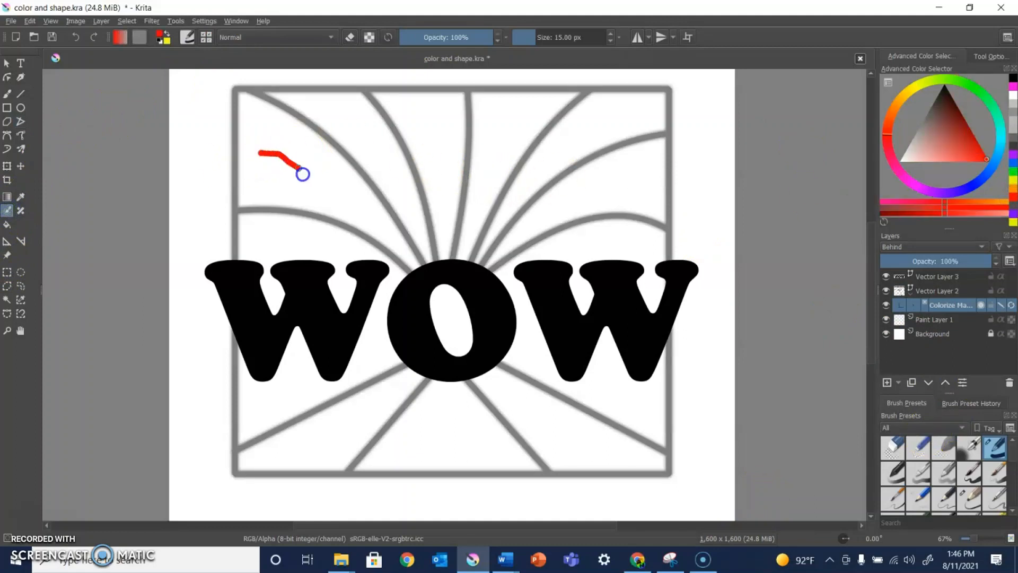
{"action": "left_click", "coordinate": [1014, 197]}
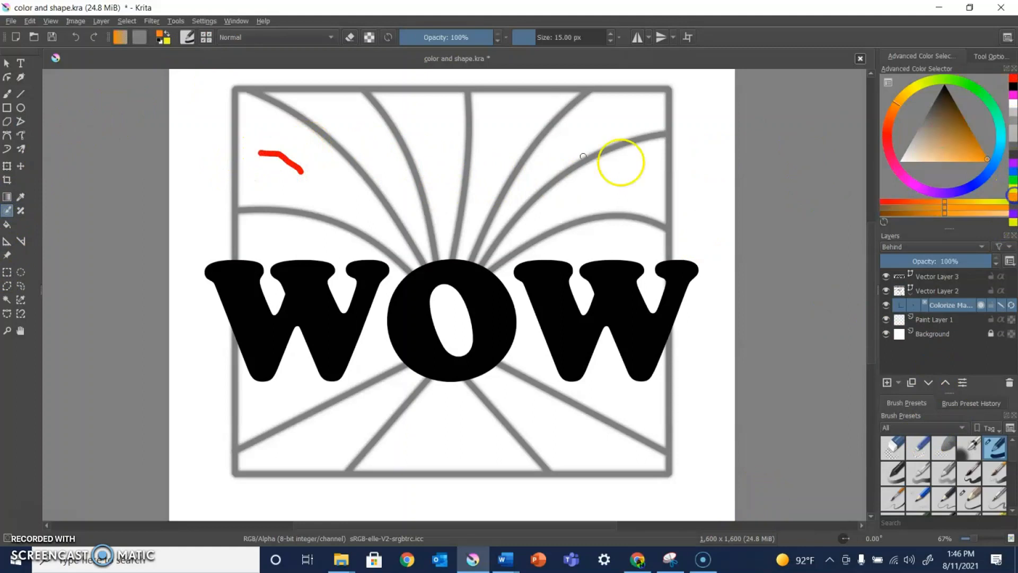
{"action": "left_click_drag", "start_coordinate": [352, 129], "coordinate": [378, 153]}
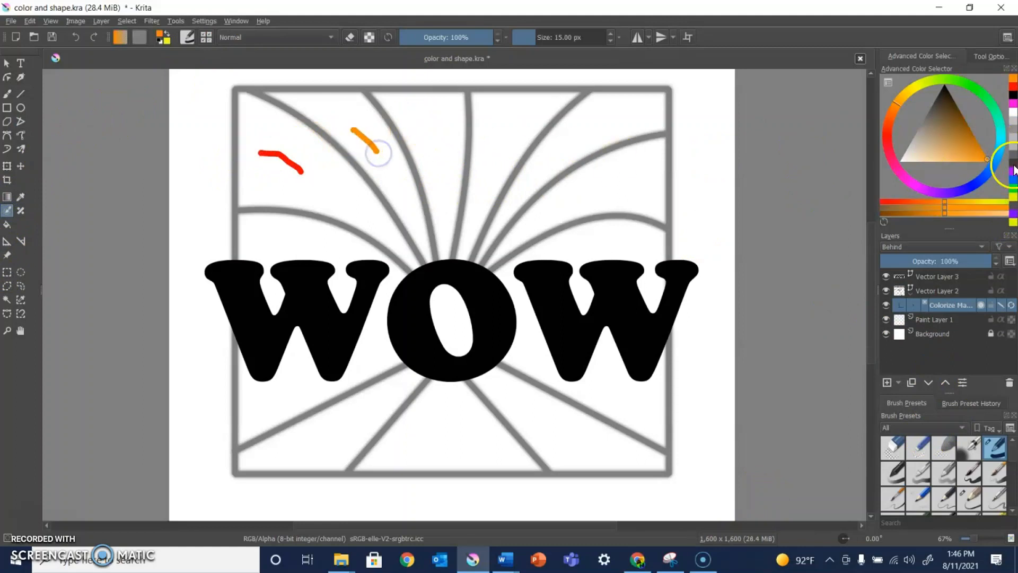
{"action": "left_click", "coordinate": [1014, 197]}
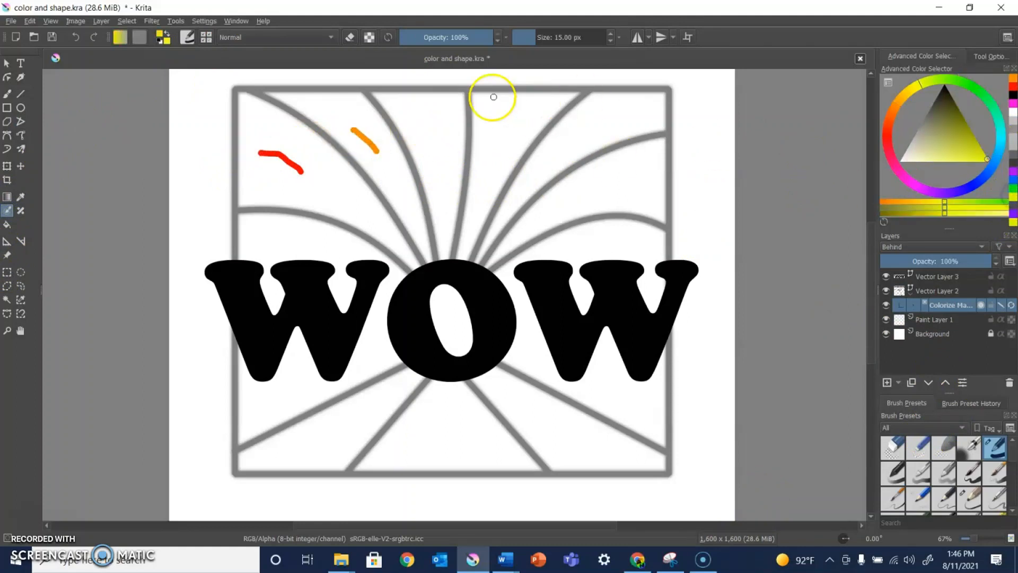
{"action": "left_click_drag", "start_coordinate": [451, 112], "coordinate": [444, 140]}
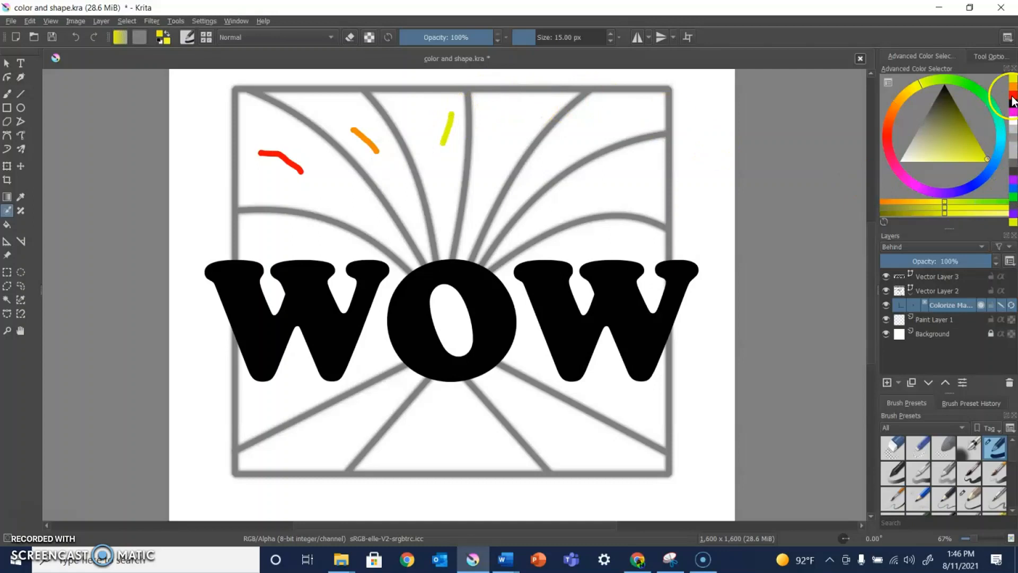
- Paint green, blue and purple key strokes in the remaining upper wedges and a magenta one outside the rectangle
{"action": "left_click", "coordinate": [1012, 200]}
{"action": "left_click_drag", "start_coordinate": [544, 110], "coordinate": [518, 129]}
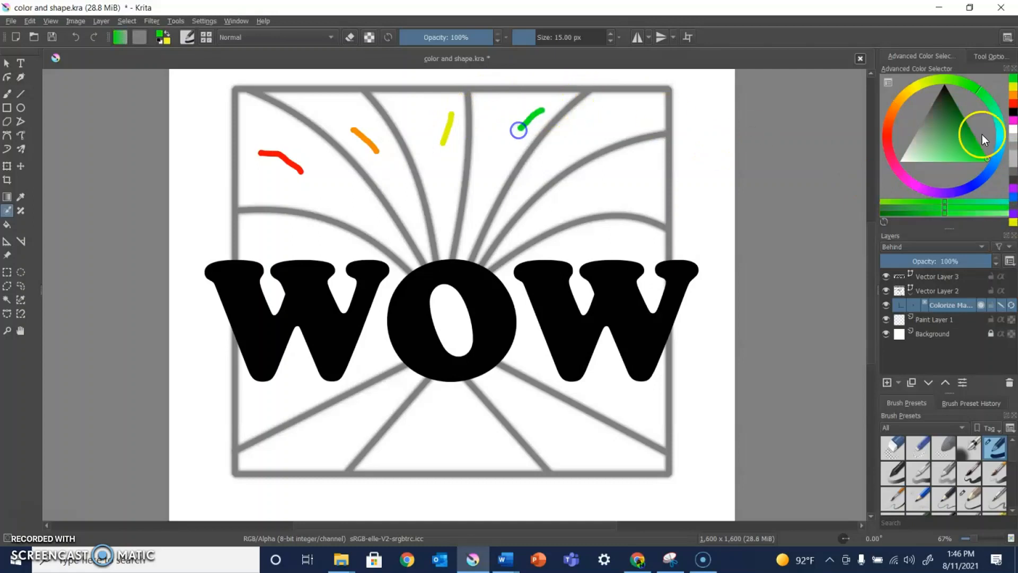
{"action": "left_click", "coordinate": [1012, 200]}
{"action": "left_click_drag", "start_coordinate": [602, 117], "coordinate": [582, 136]}
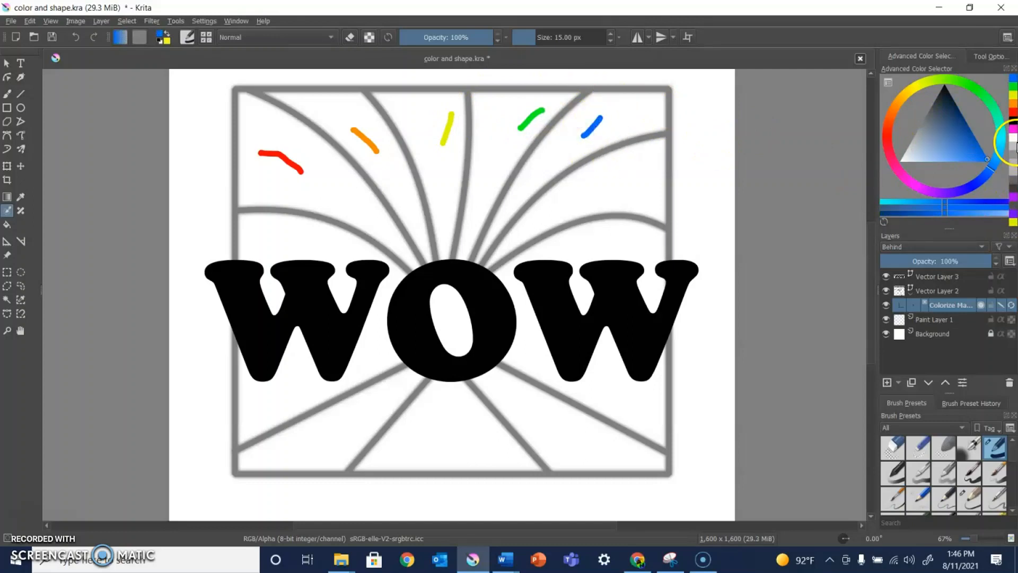
{"action": "left_click", "coordinate": [1013, 200]}
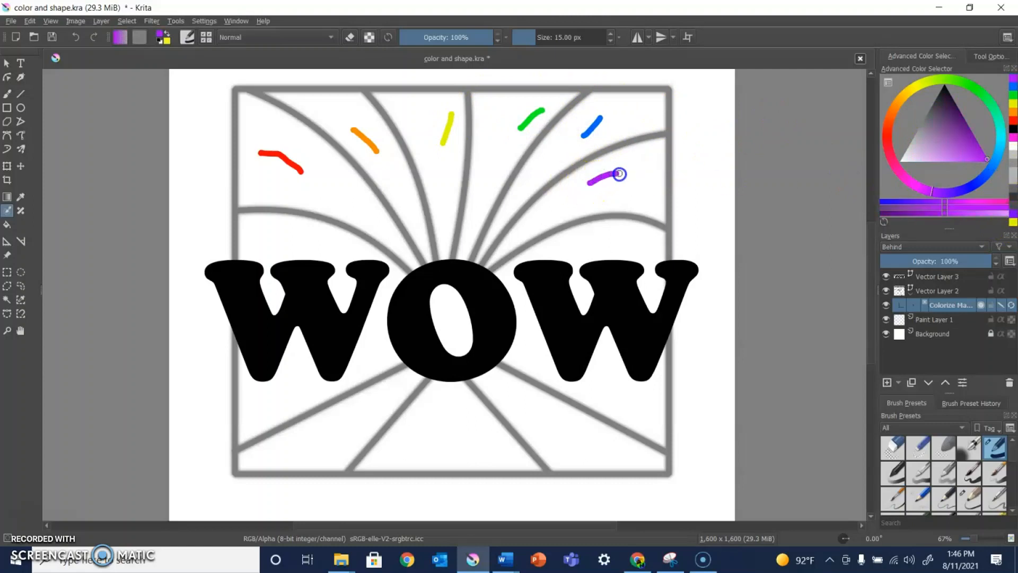
{"action": "left_click", "coordinate": [1012, 128]}
{"action": "left_click_drag", "start_coordinate": [712, 100], "coordinate": [703, 130]}
- Paint dark, medium and light grey key strokes in the three bottom wedges from left to right
{"action": "left_click", "coordinate": [1011, 183]}
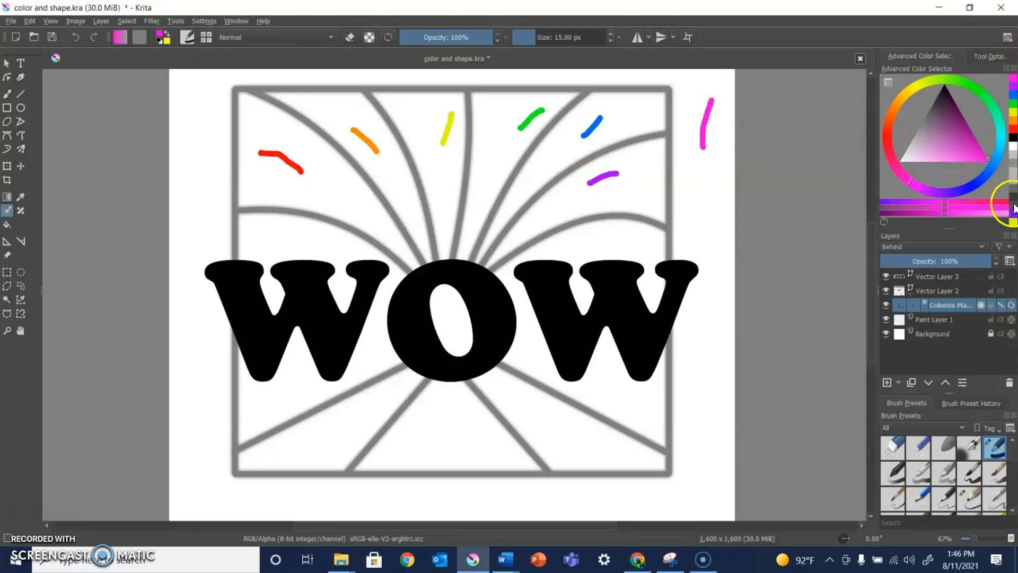
{"action": "left_click", "coordinate": [1012, 194]}
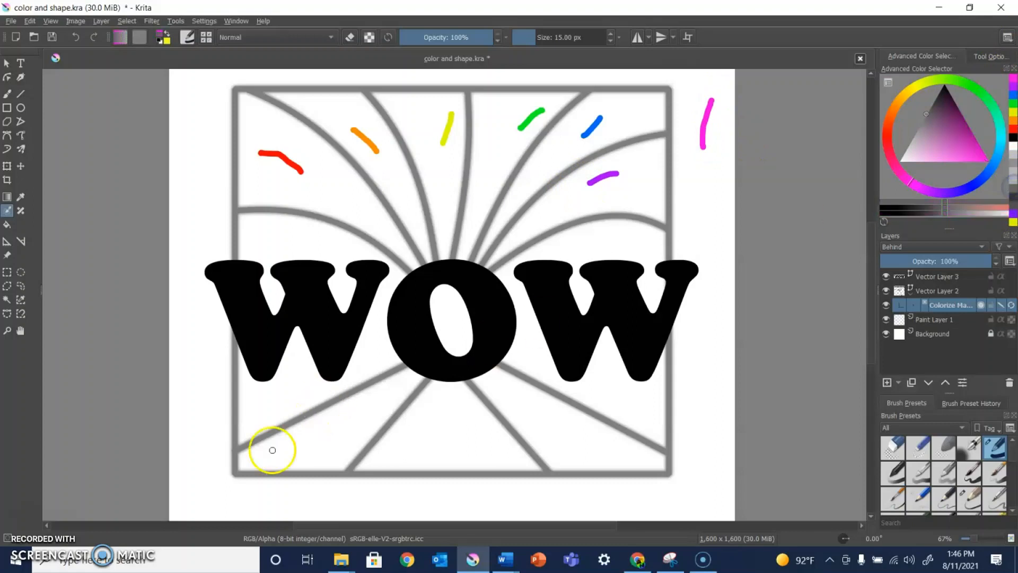
{"action": "left_click_drag", "start_coordinate": [302, 442], "coordinate": [336, 423]}
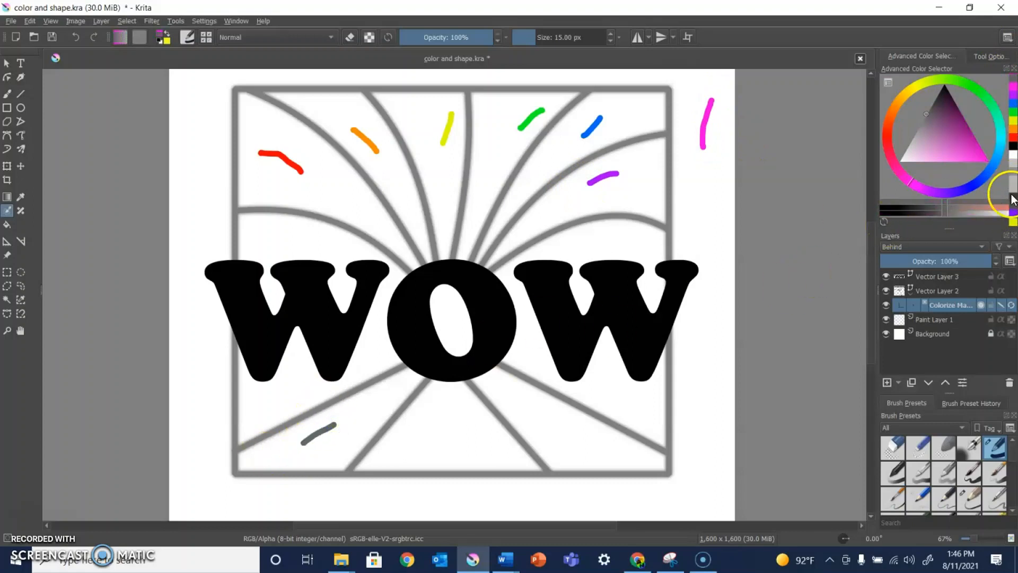
{"action": "left_click", "coordinate": [1014, 174]}
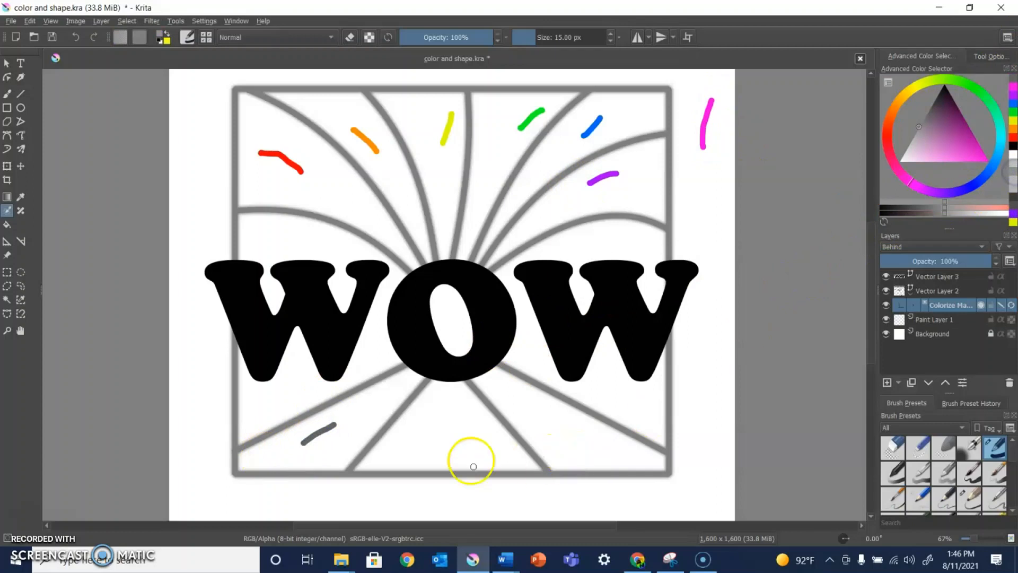
{"action": "left_click_drag", "start_coordinate": [448, 440], "coordinate": [445, 419]}
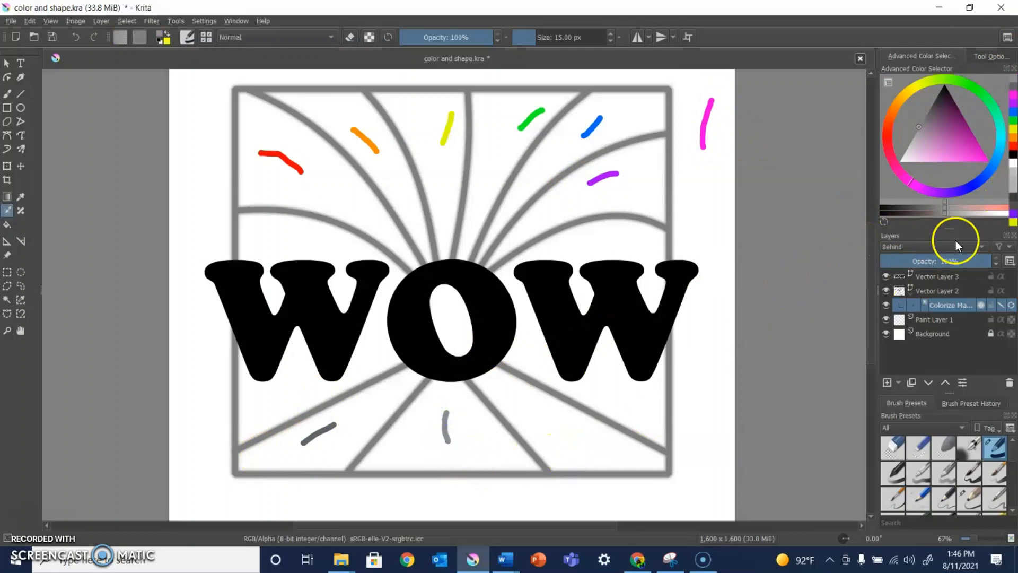
{"action": "left_click", "coordinate": [956, 214]}
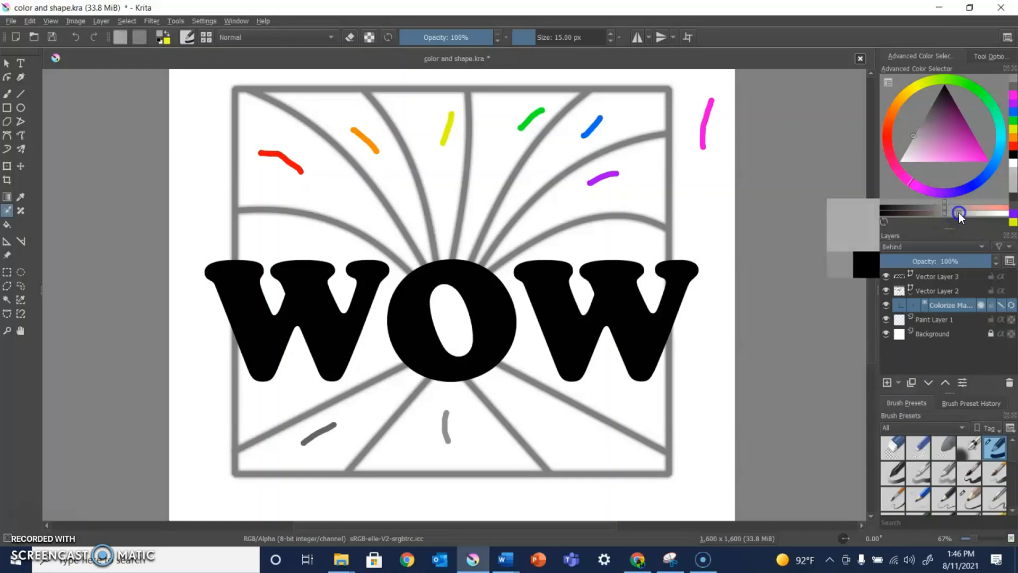
{"action": "left_click_drag", "start_coordinate": [536, 405], "coordinate": [570, 434]}
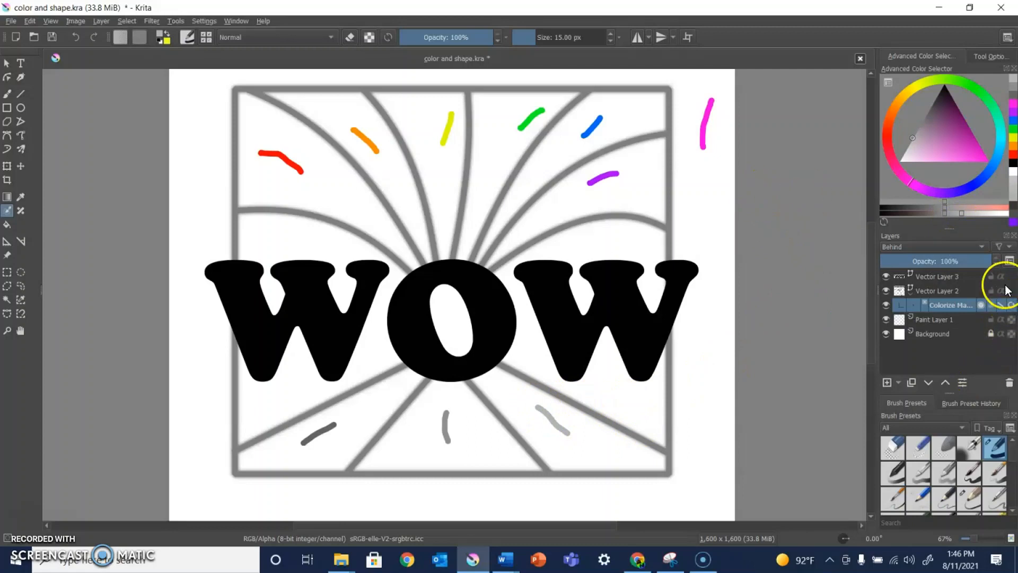
- Mark the remaining side areas with white key strokes and update the Colorize Mask to fill the regions
{"action": "left_click", "coordinate": [1013, 173]}
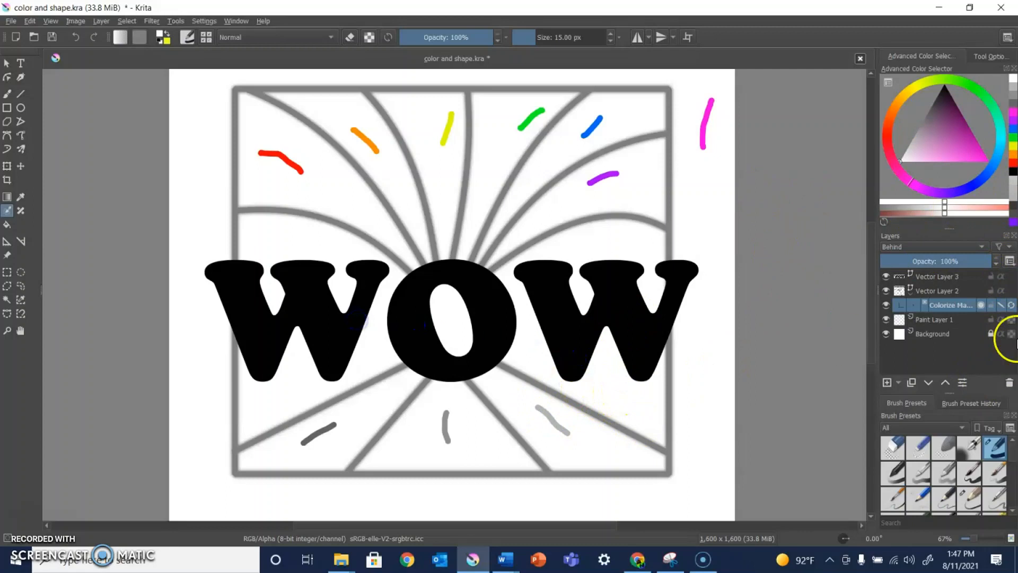
{"action": "left_click", "coordinate": [1008, 306]}
{"action": "left_click", "coordinate": [1010, 306]}
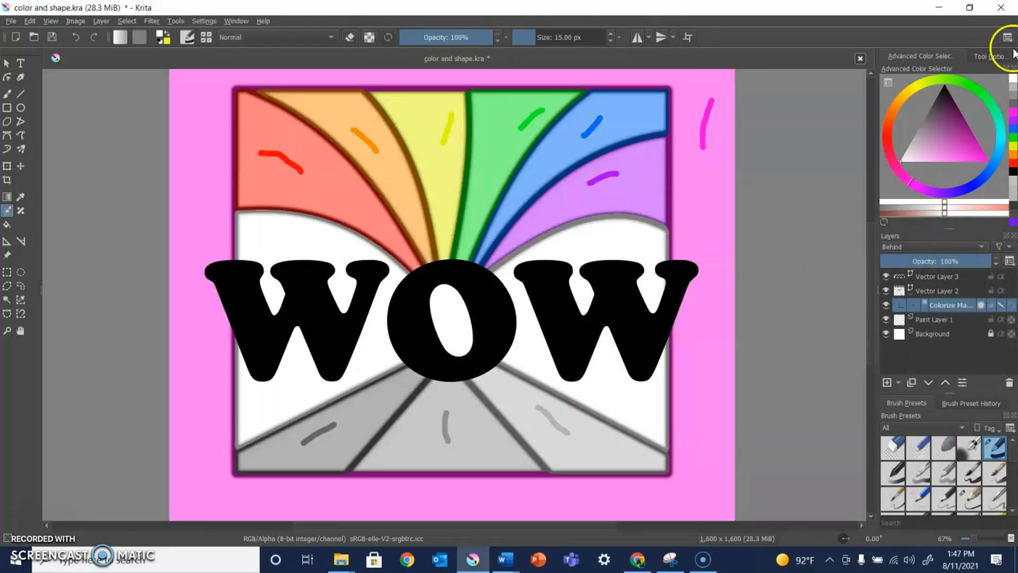
- Set the magenta key stroke color as transparent in the Colorize Mask options and update the mask
{"action": "left_click", "coordinate": [986, 56]}
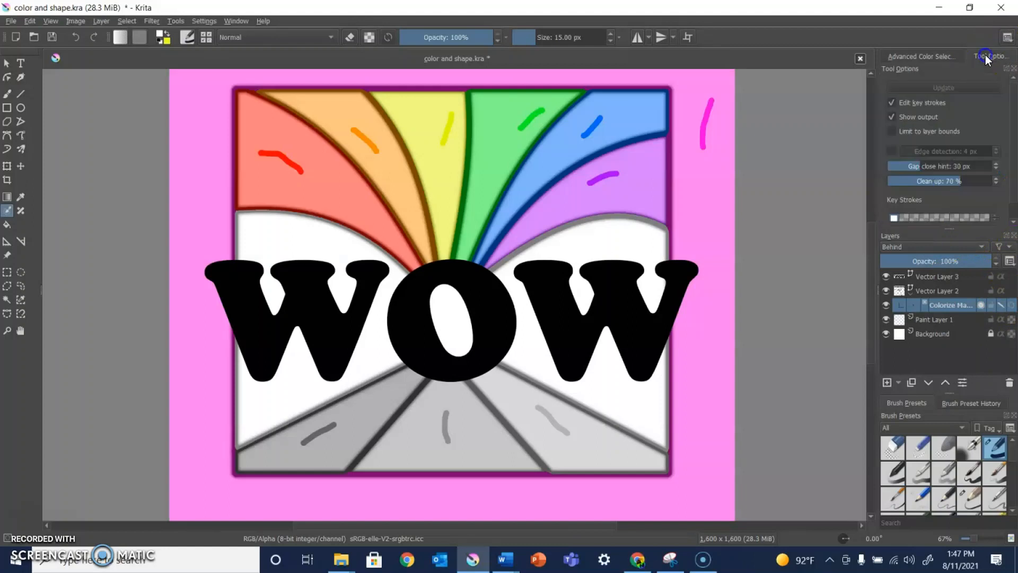
{"action": "left_click_drag", "start_coordinate": [1012, 189], "coordinate": [1009, 223]}
{"action": "left_click", "coordinate": [994, 197]}
{"action": "left_click", "coordinate": [955, 199]}
{"action": "left_click", "coordinate": [917, 213]}
{"action": "left_click", "coordinate": [1010, 307]}
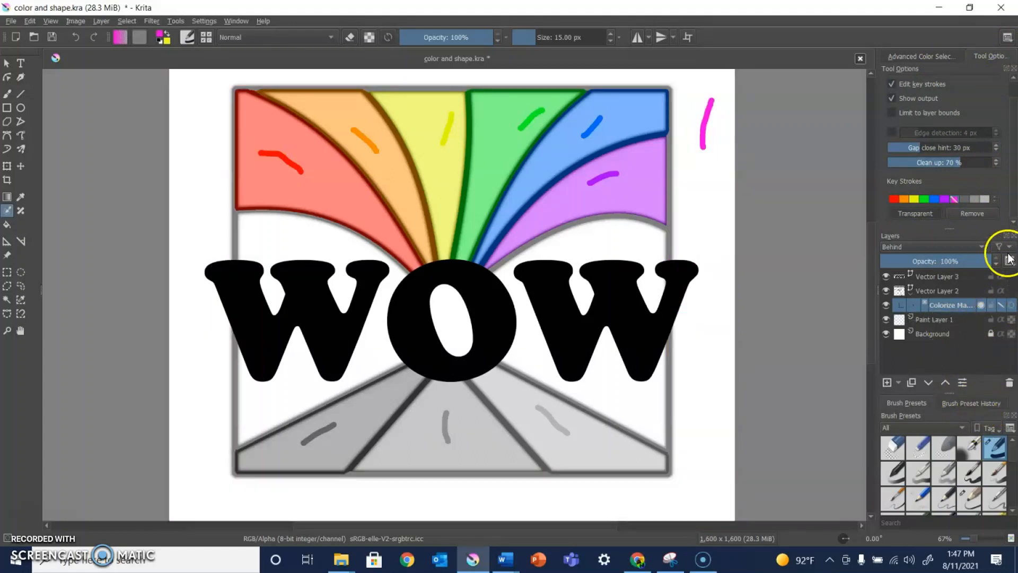
- Turn off key stroke editing on the Colorize Mask and hide the Background layer
{"action": "left_click", "coordinate": [1000, 306]}
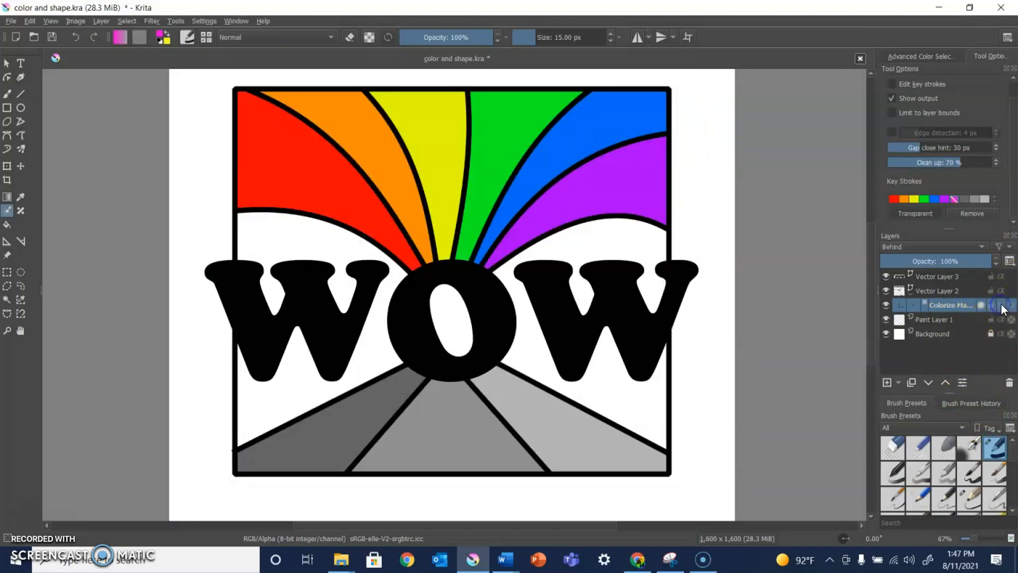
{"action": "left_click", "coordinate": [884, 334]}
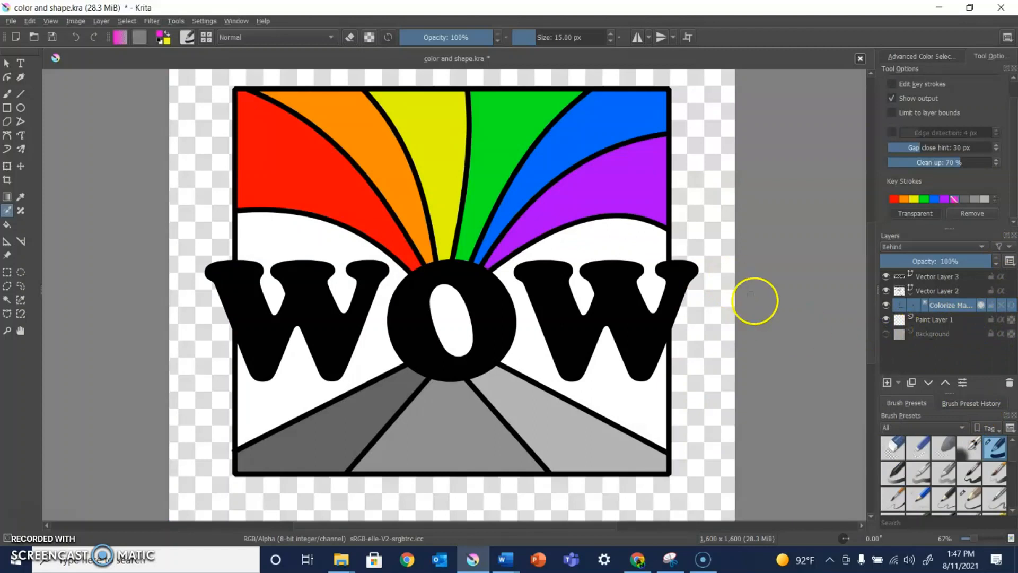
{"action": "scroll", "coordinate": [790, 288], "scroll_direction": "down", "scroll_amount": 1}
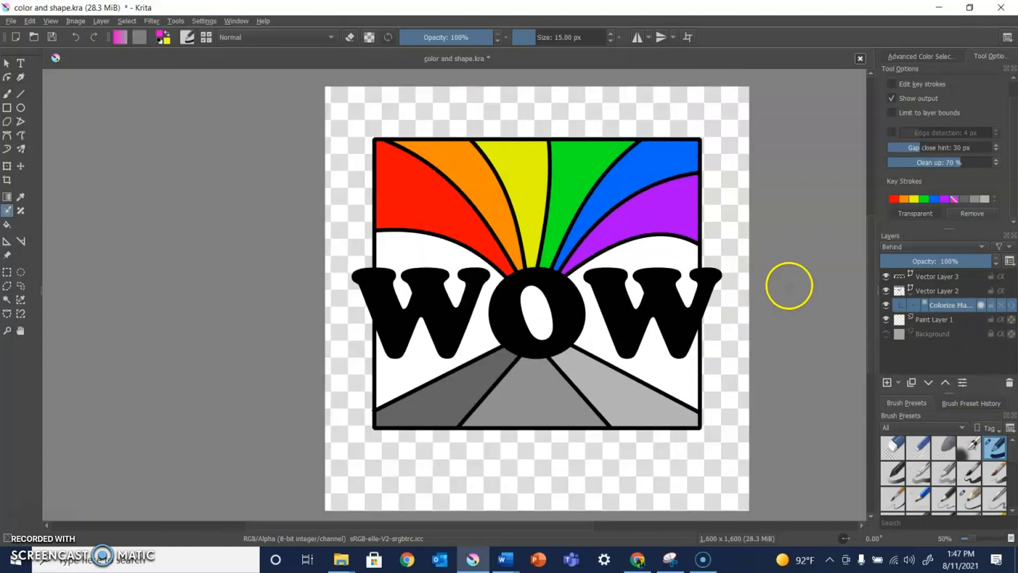
{"action": "scroll", "coordinate": [790, 288], "scroll_direction": "up", "scroll_amount": 1}
- Save the drawing as a PNG image named "color and shape" with the default PNG options
{"action": "left_click", "coordinate": [10, 22]}
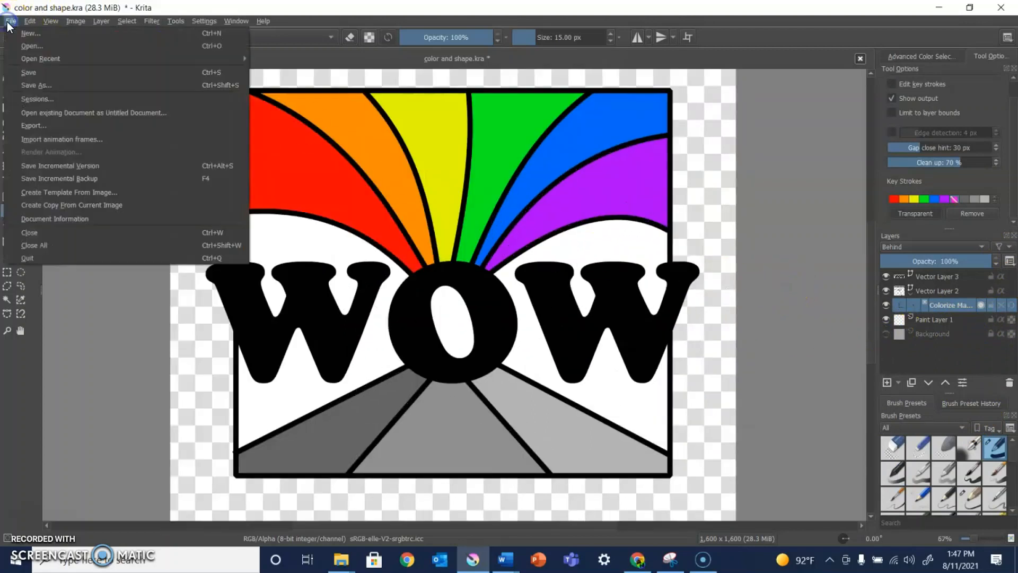
{"action": "left_click", "coordinate": [44, 84]}
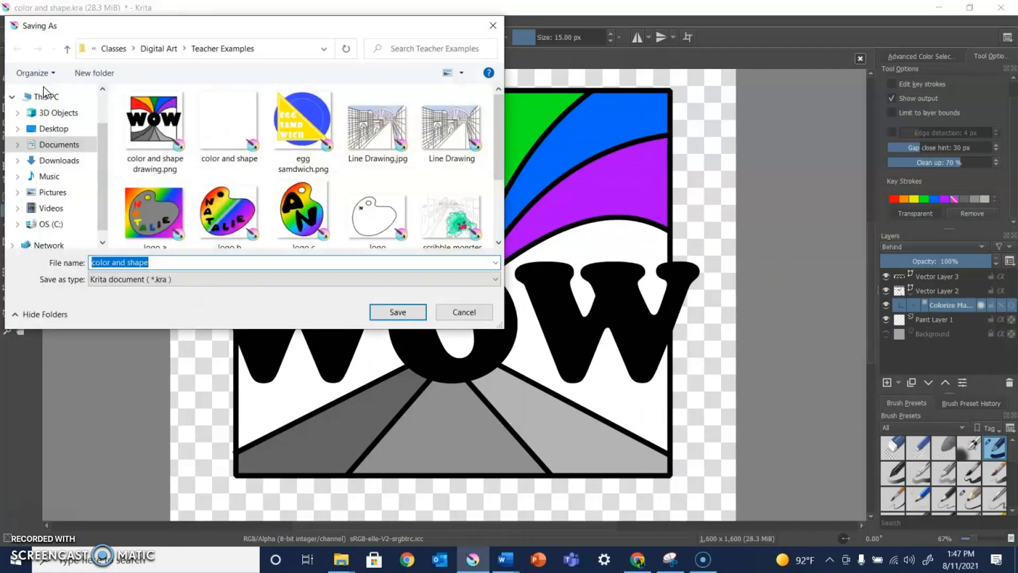
{"action": "left_click", "coordinate": [492, 279]}
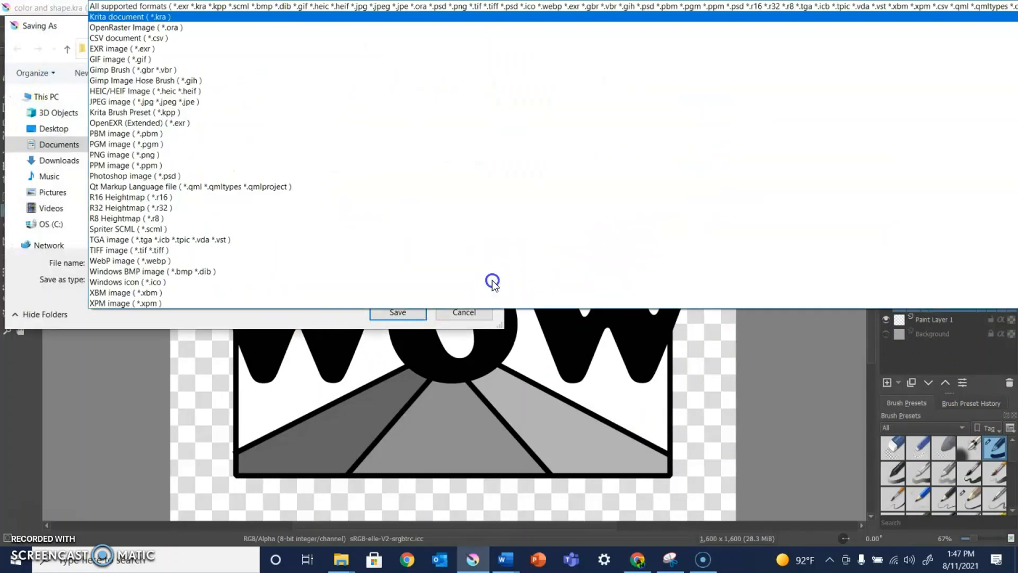
{"action": "left_click", "coordinate": [129, 158]}
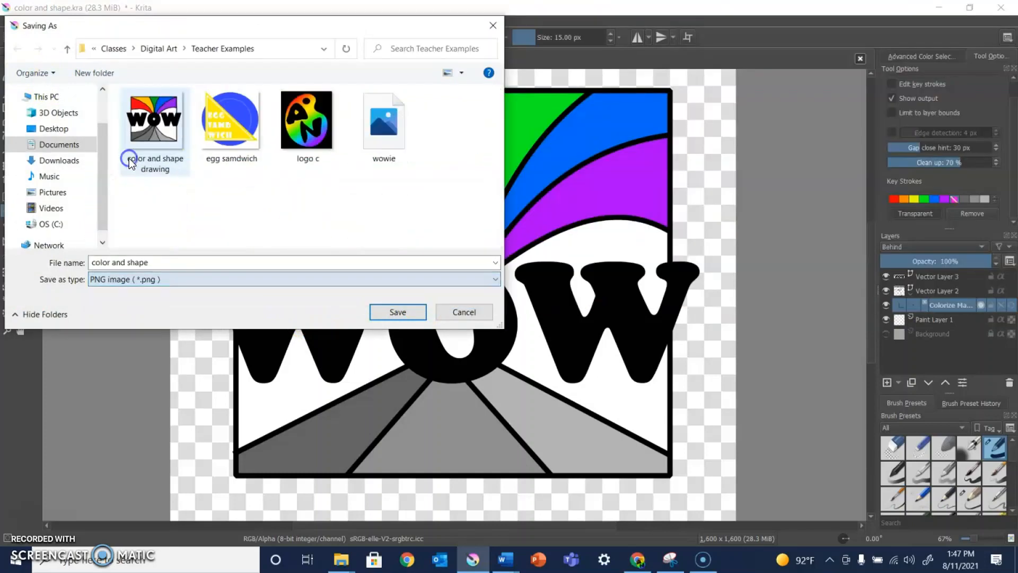
{"action": "left_click", "coordinate": [398, 312]}
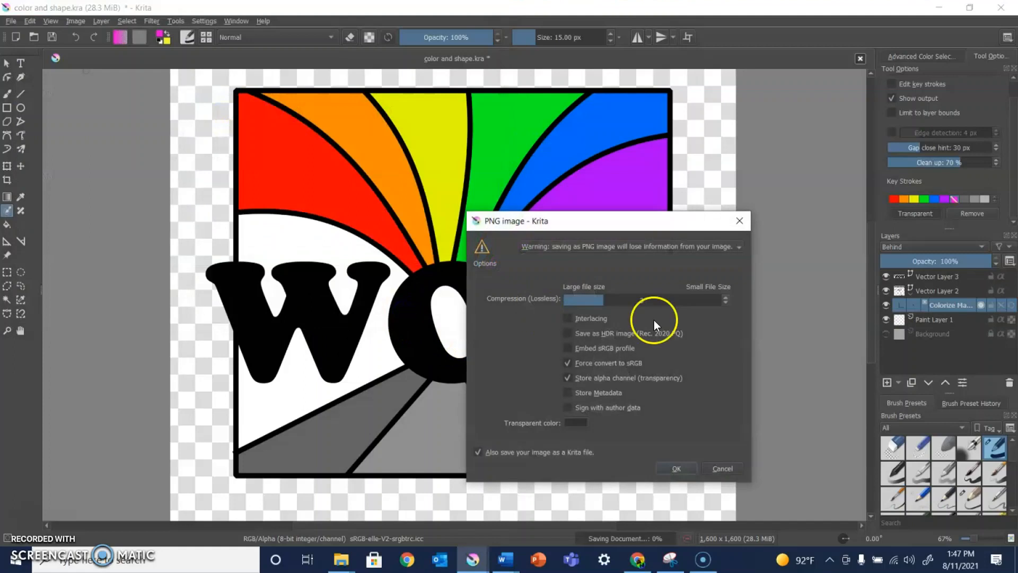
{"action": "left_click", "coordinate": [669, 466]}
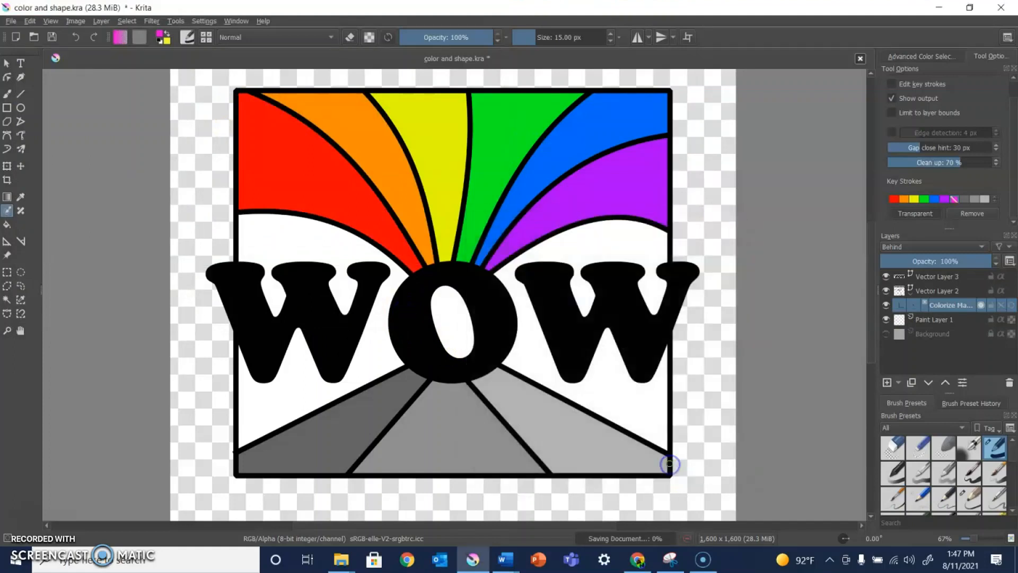